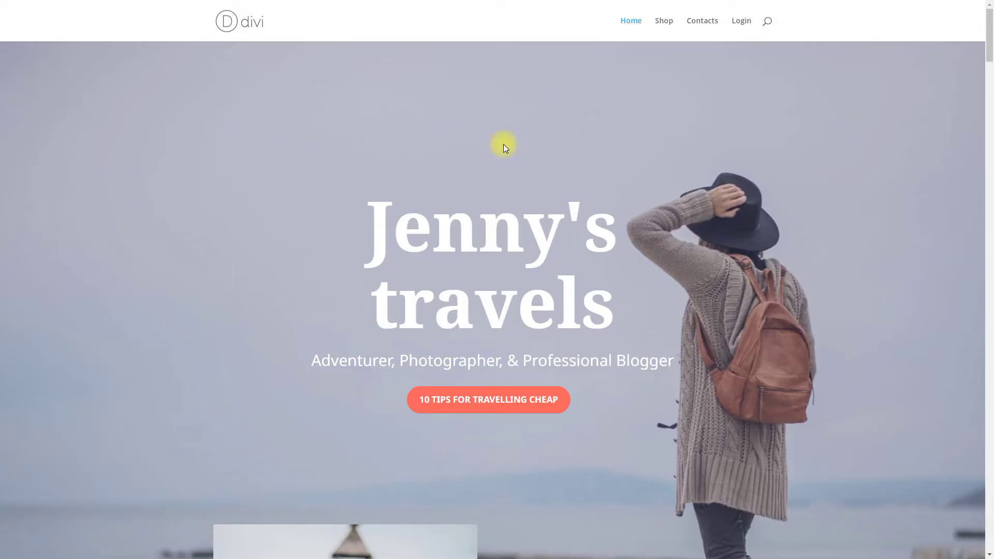
Submit the sign-up form with a wrong email, the new login name, a password and the pasted invitation code.
click(732, 22)
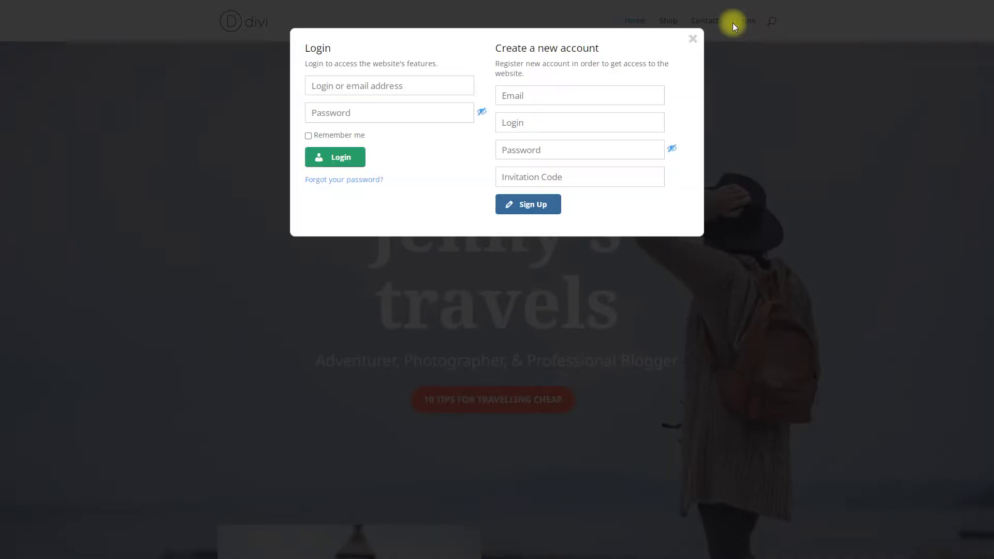
click(618, 91)
text(wrong@email.com)
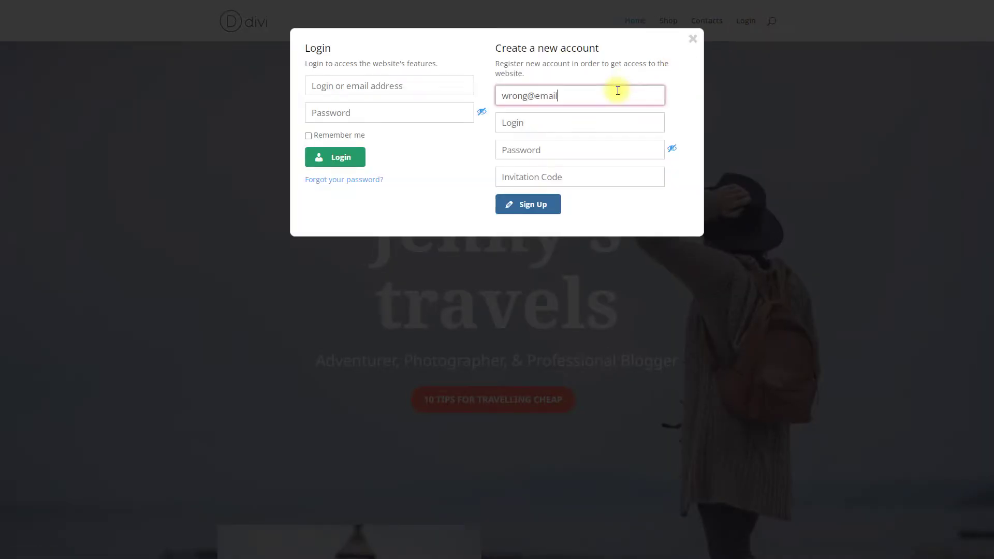
click(602, 123)
text(adam)
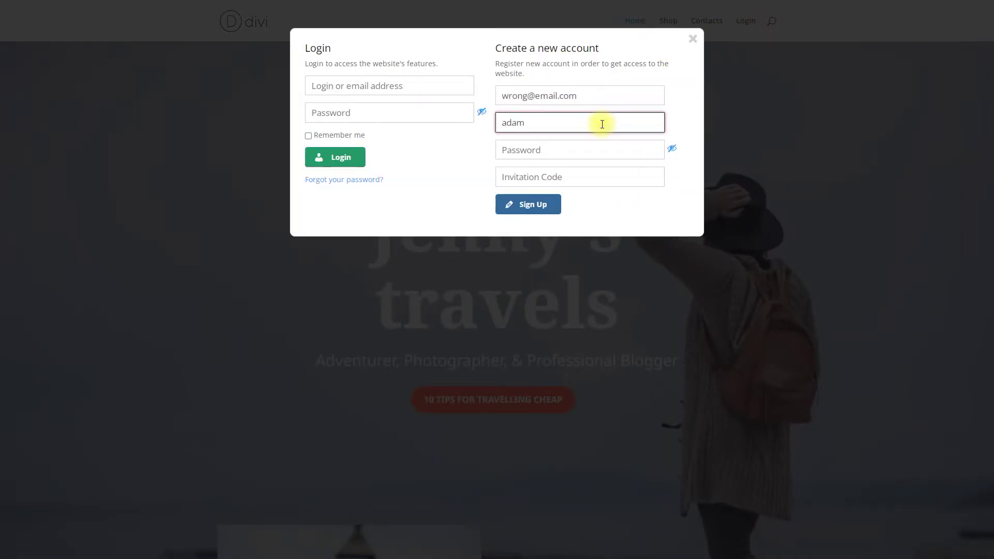
click(594, 156)
click(592, 177)
right_click(592, 177)
click(625, 238)
click(539, 208)
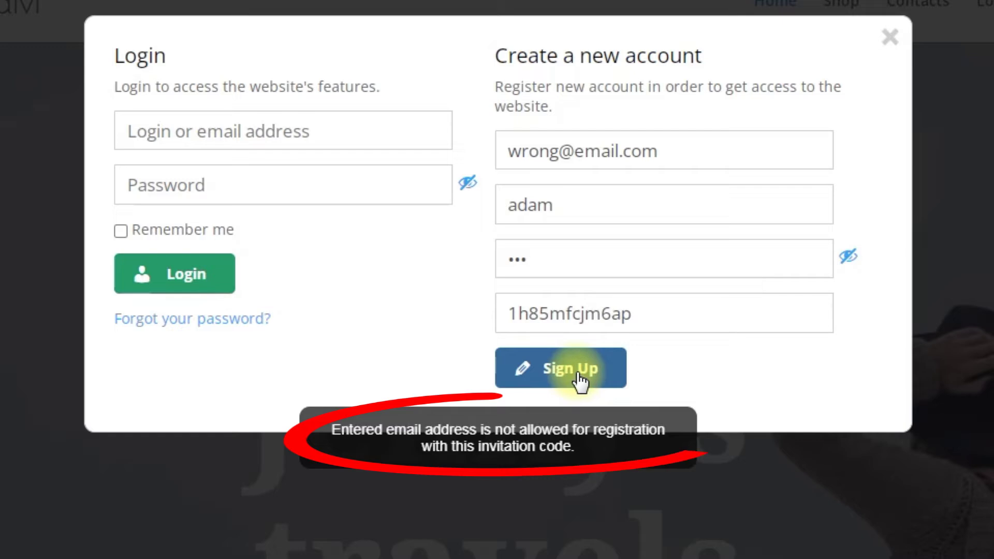
Replace the rejected email with the permitted address and submit the registration again.
triple_click(676, 150)
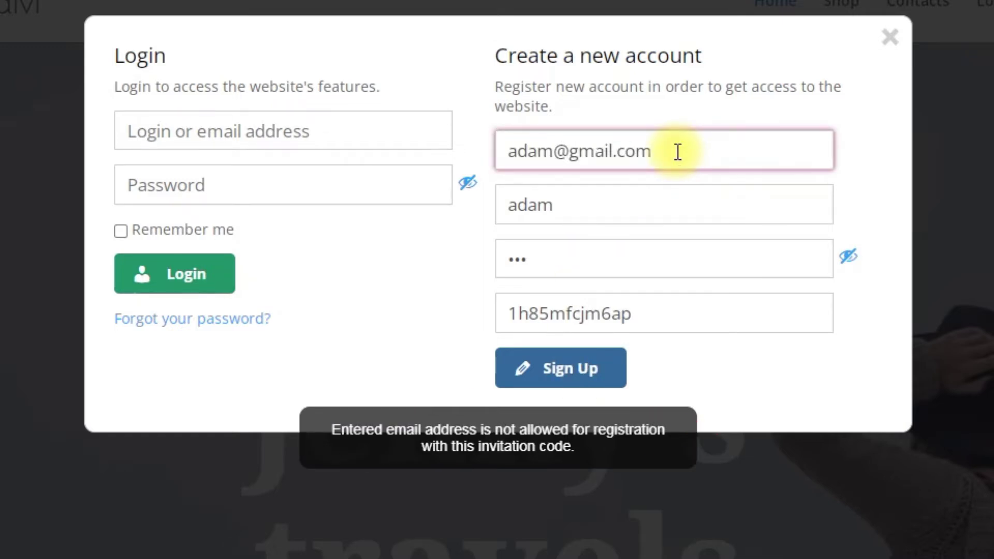
click(596, 378)
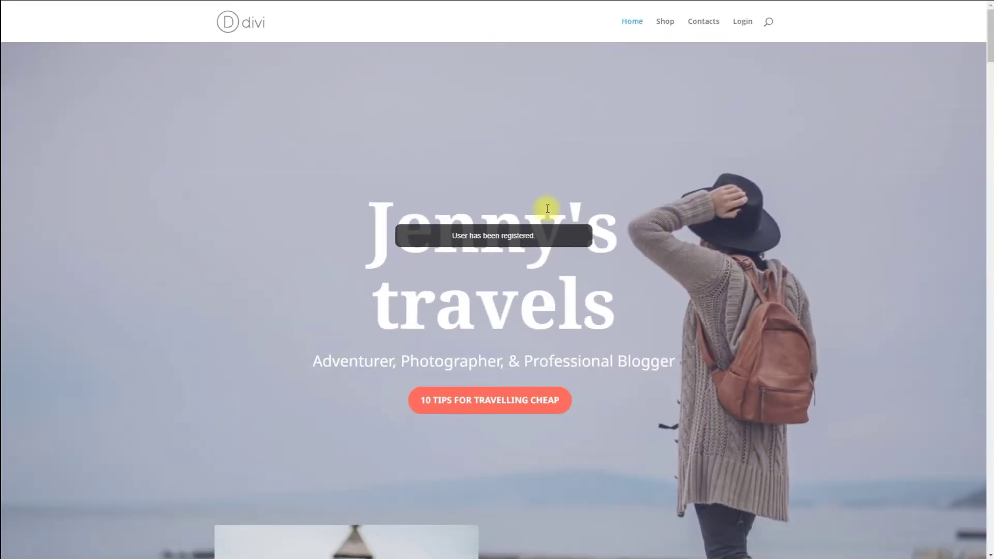
Log in with the newly registered account's login name and password.
click(738, 23)
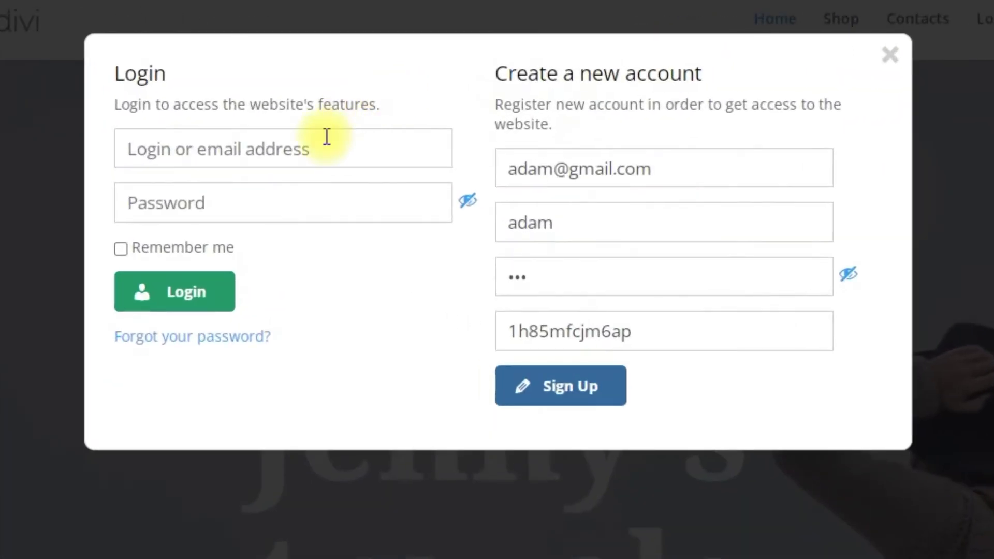
click(412, 81)
text(adam)
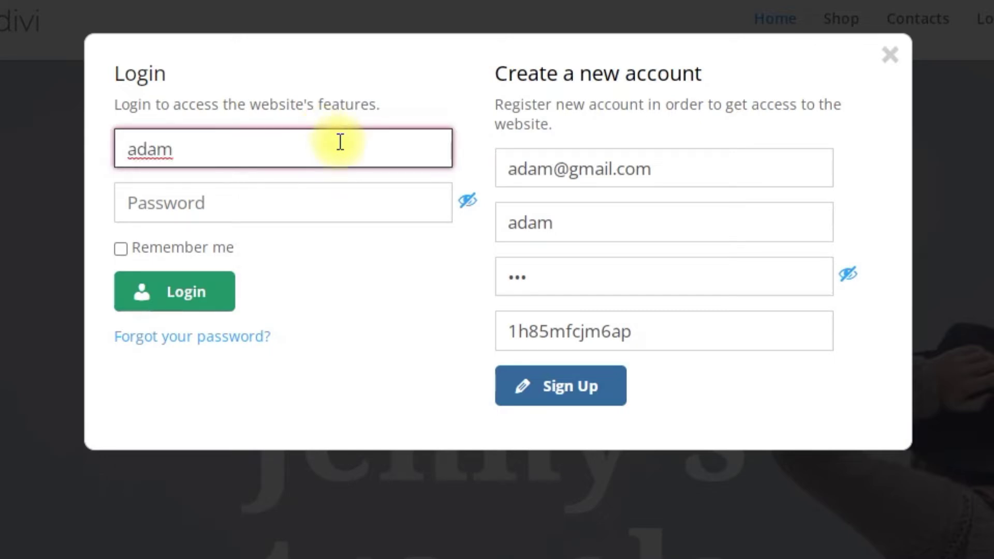
click(317, 202)
click(205, 292)
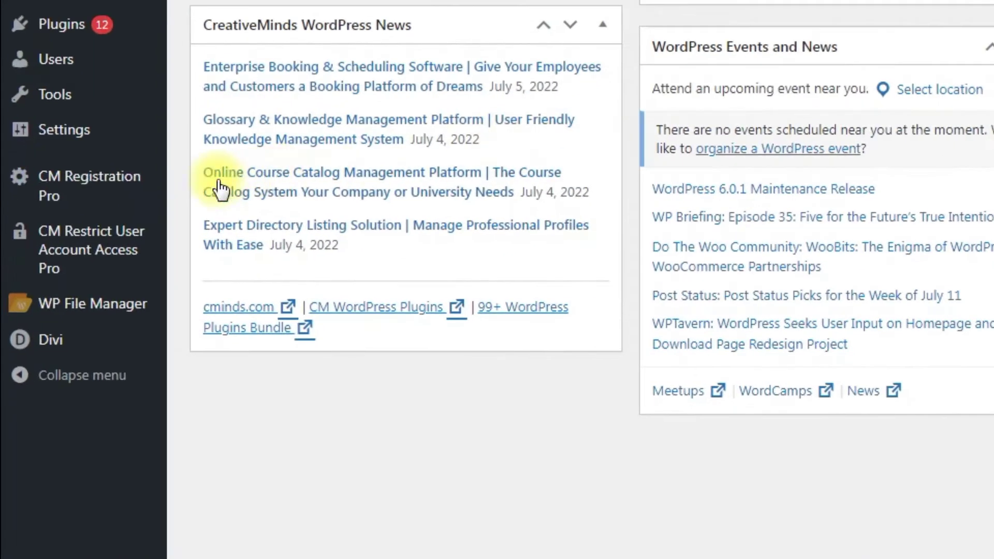
Add a new invitation code titled 'Code for Adam'.
mouse_move(78, 289)
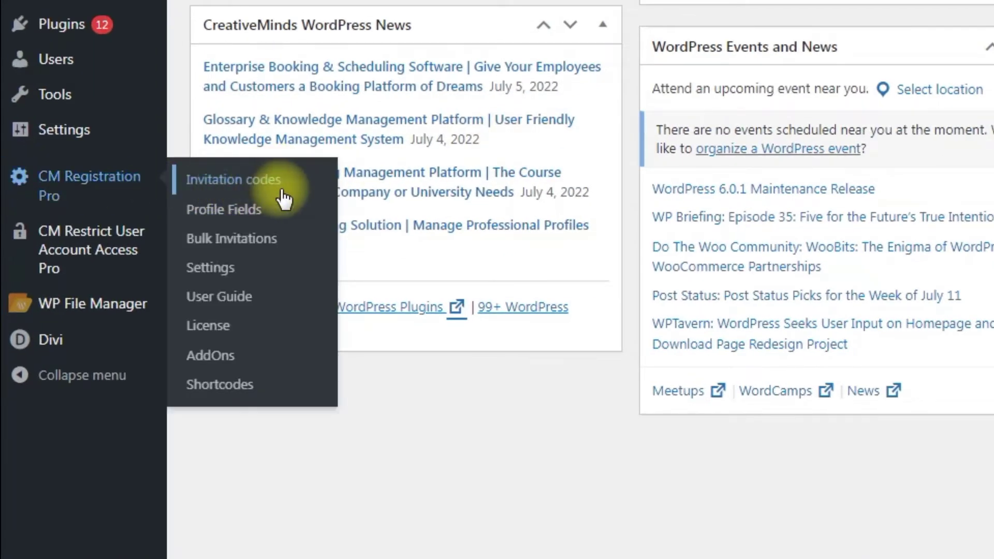
click(284, 199)
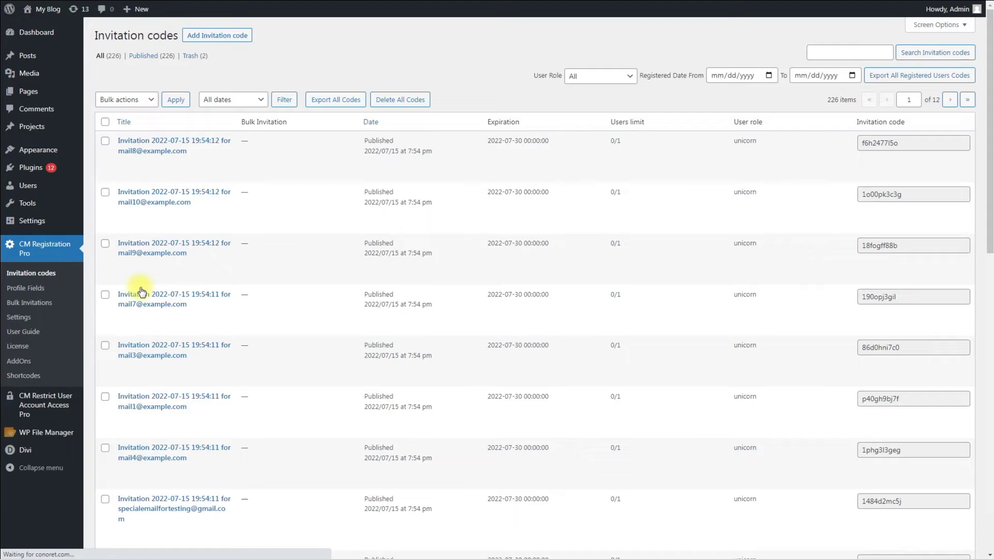
click(238, 37)
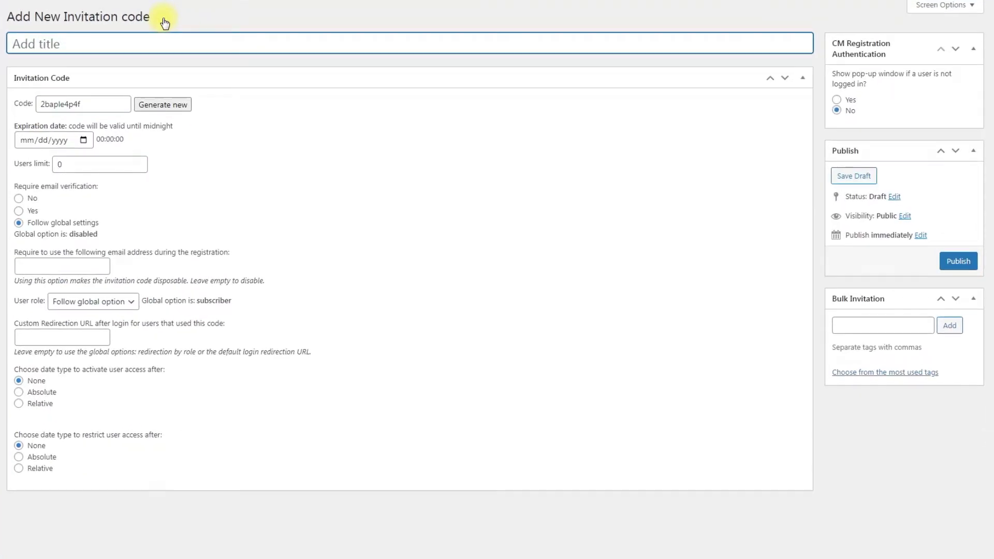
text(Code for Adam)
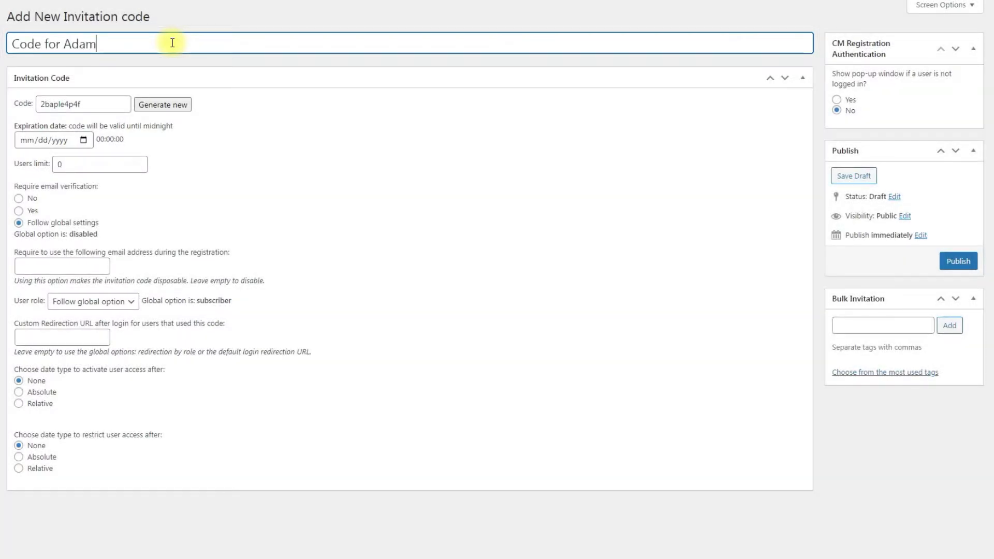
click(200, 63)
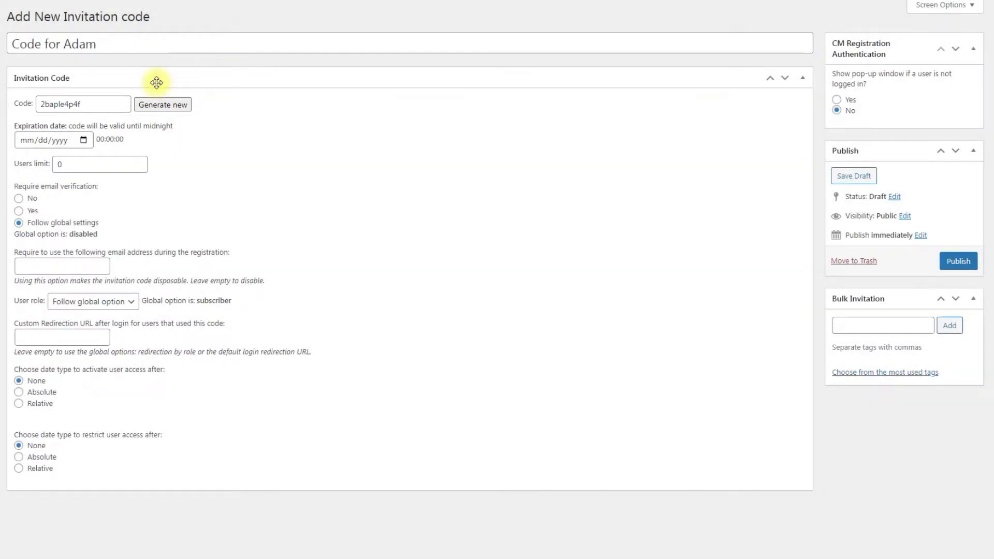
Try the custom code 'Welcome' and a longer custom code, then generate a new random code.
click(116, 107)
key(ctrl+a)
text(Welcome)
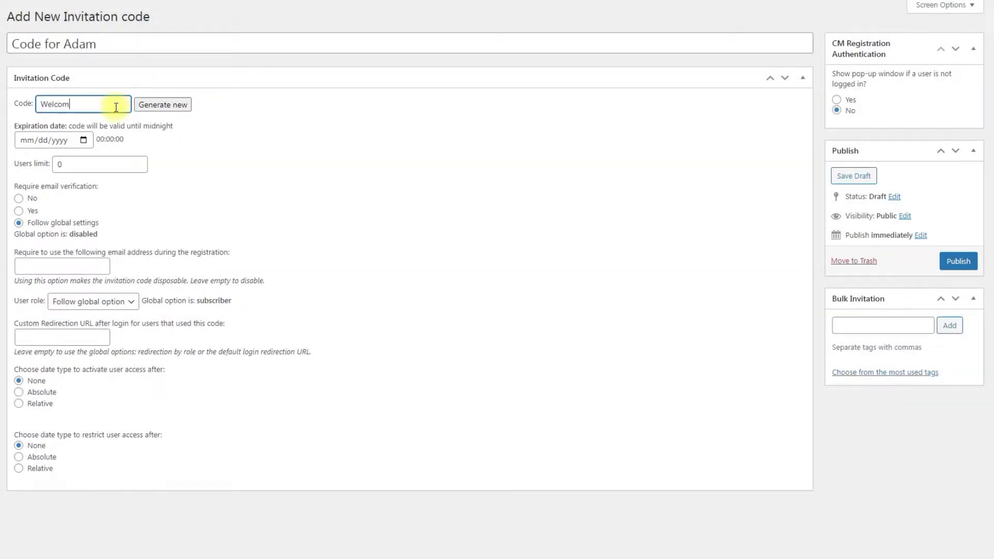
click(235, 108)
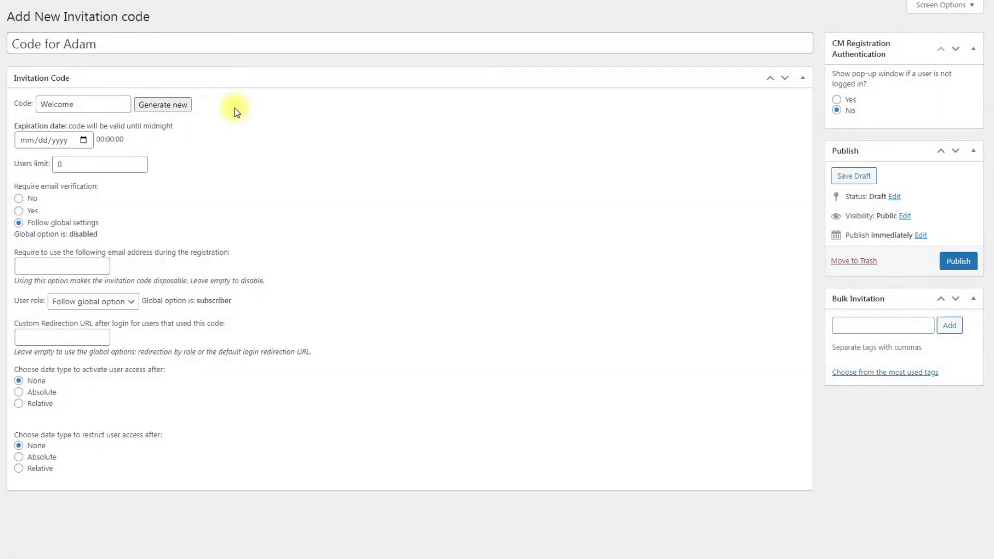
double_click(89, 105)
text(j4n5k345nj34knkj5n34k)
click(284, 110)
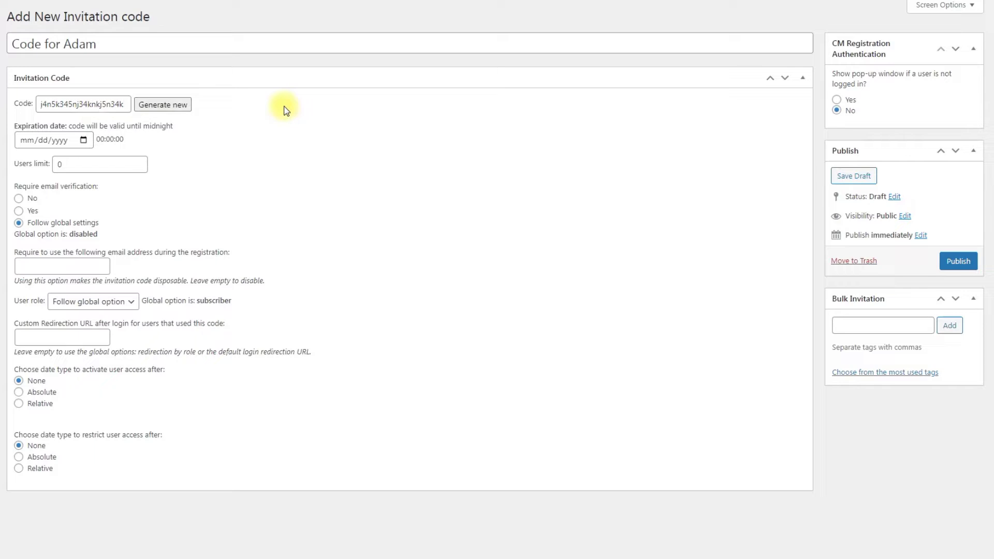
click(177, 107)
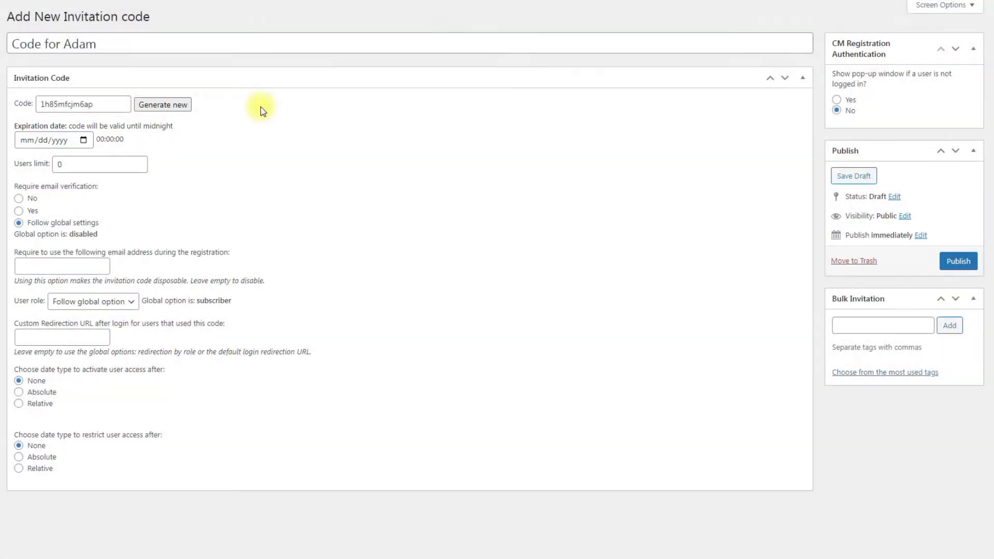
Set the expiration date to 07/23/2022 and the users limit to 5.
click(83, 140)
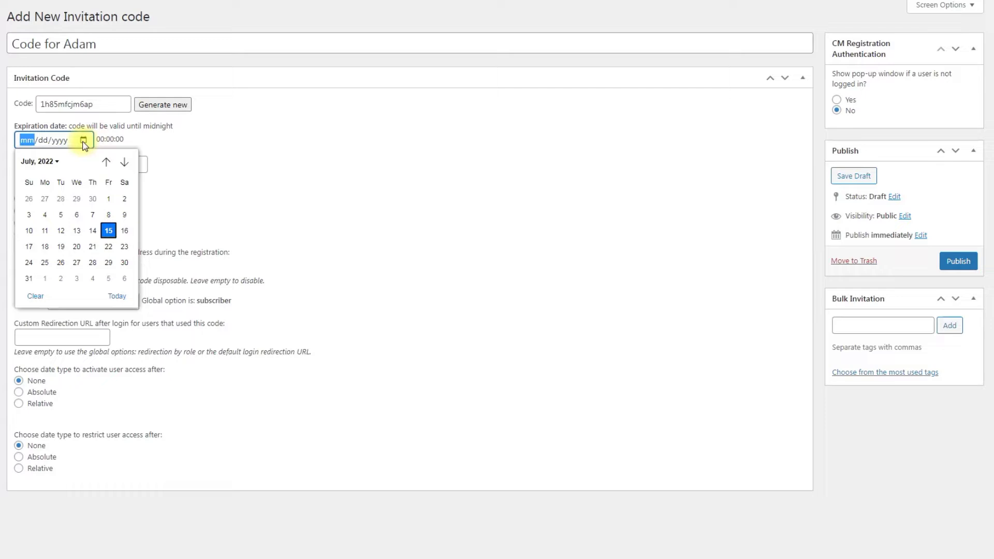
click(125, 249)
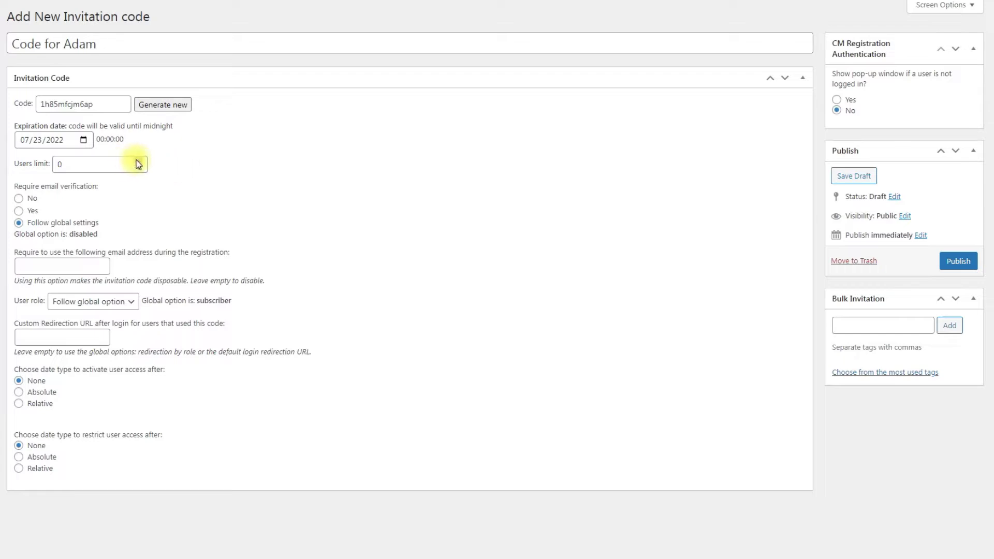
triple_click(138, 161)
double_click(138, 160)
click(253, 173)
Turn off email verification and require the invited user's email address.
click(19, 199)
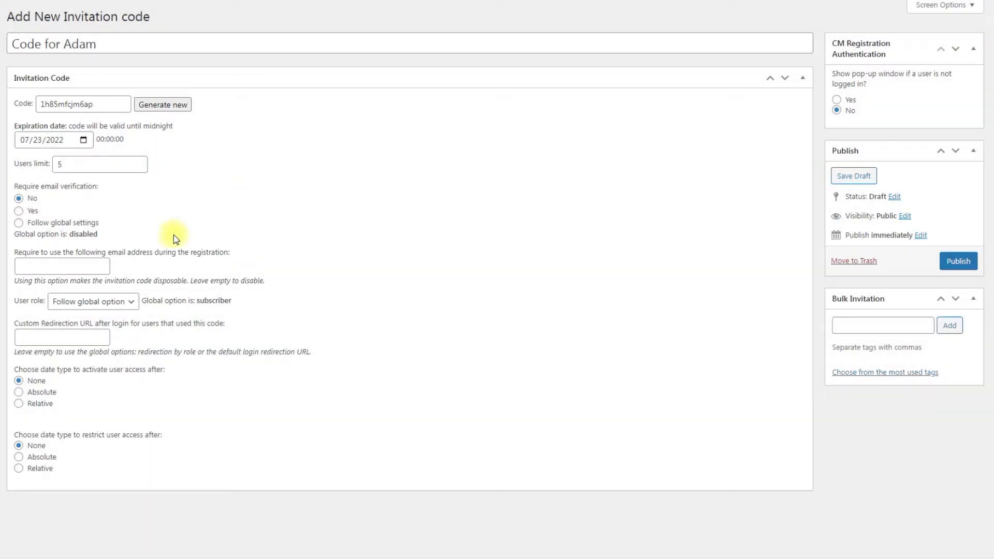
click(95, 266)
click(173, 260)
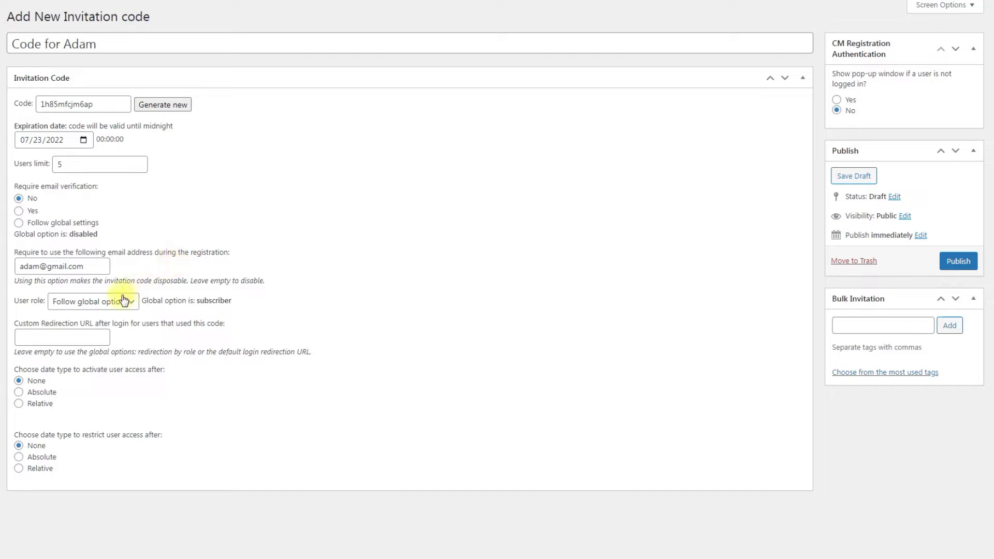
Assign the Unicorn user role and set the custom redirection URL to /contacts/.
click(126, 300)
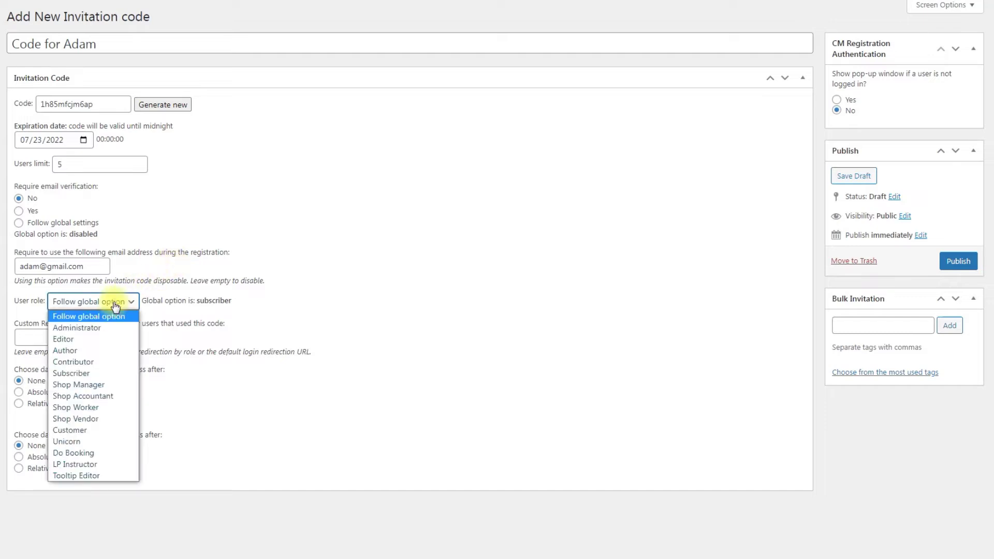
click(107, 444)
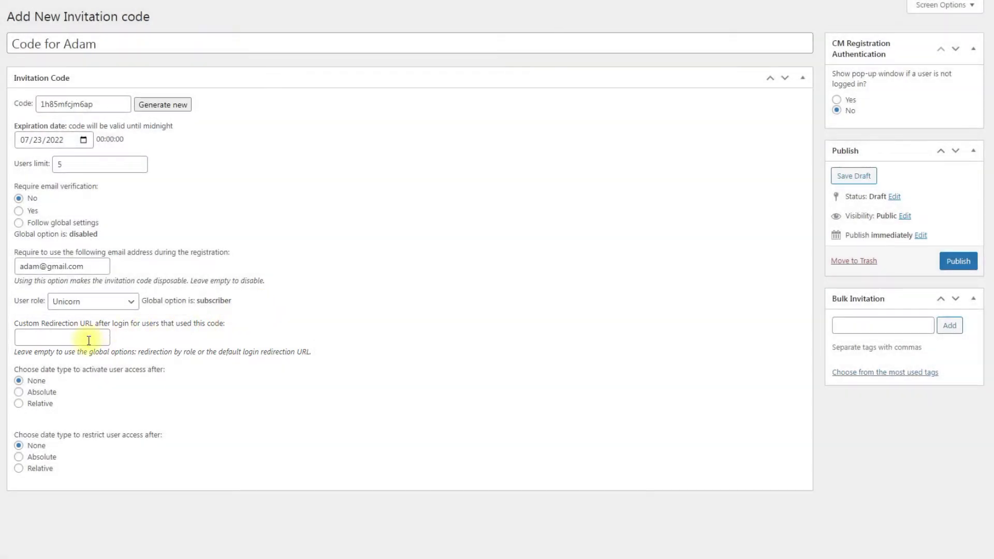
click(85, 339)
text(/contacts/)
click(218, 331)
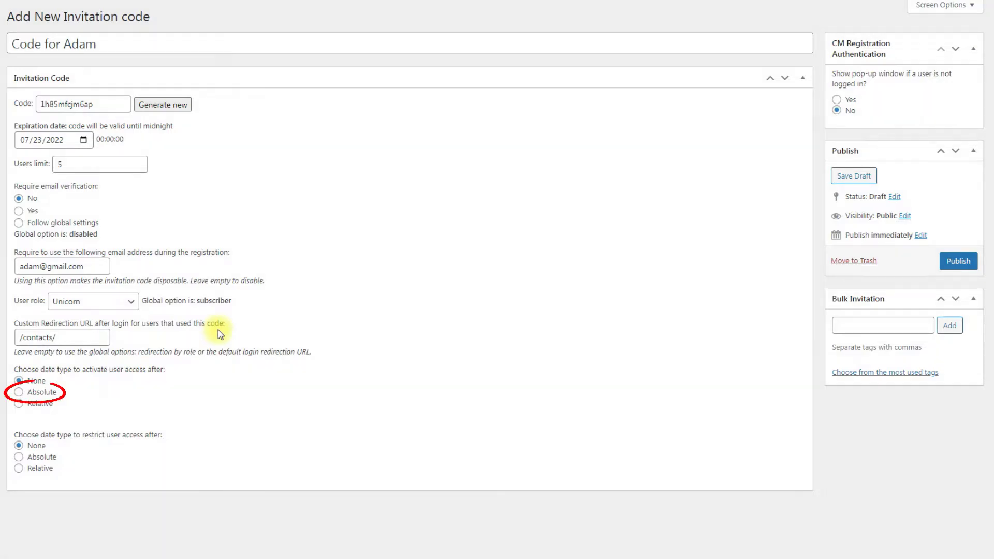
Choose Absolute for activating access and set the date to 07/15/2022 20:10.
click(39, 392)
click(78, 438)
mouse_move(75, 383)
mouse_down()
mouse_move(139, 383)
mouse_move(91, 393)
mouse_up()
click(135, 417)
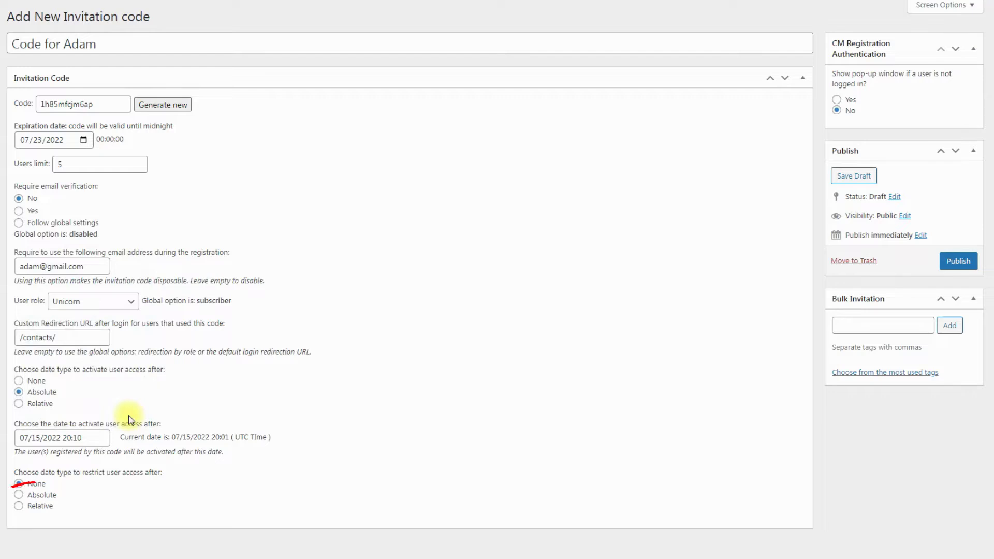
Choose Absolute for restricting access and pick July 16, 2022 at 12:00.
click(39, 494)
scroll(216, 481, down, 2)
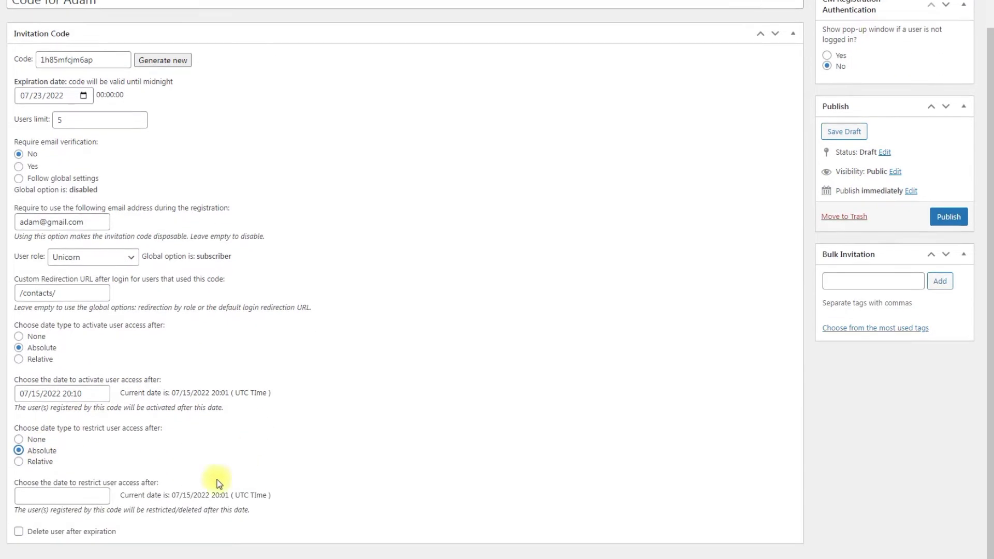
click(99, 496)
click(148, 356)
drag(76, 440, 111, 440)
click(136, 476)
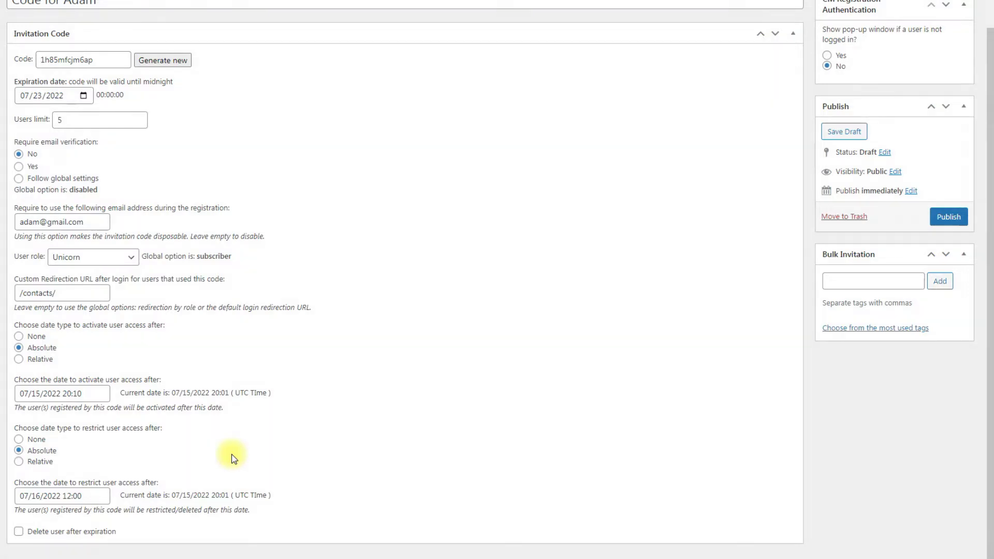
Leave 'Delete user after expiration' off, keep content attributed to Admin, and publish the code.
click(18, 531)
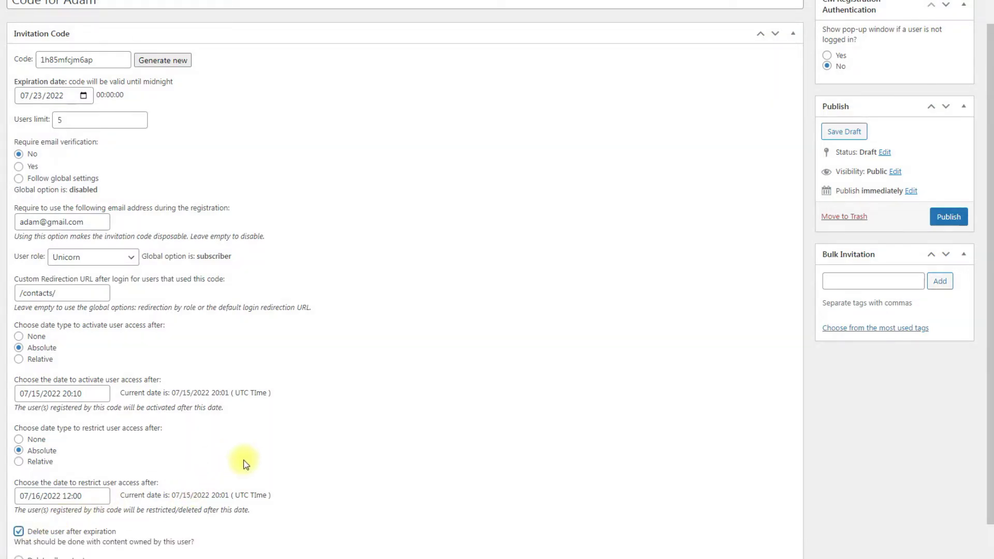
scroll(259, 445, down, 2)
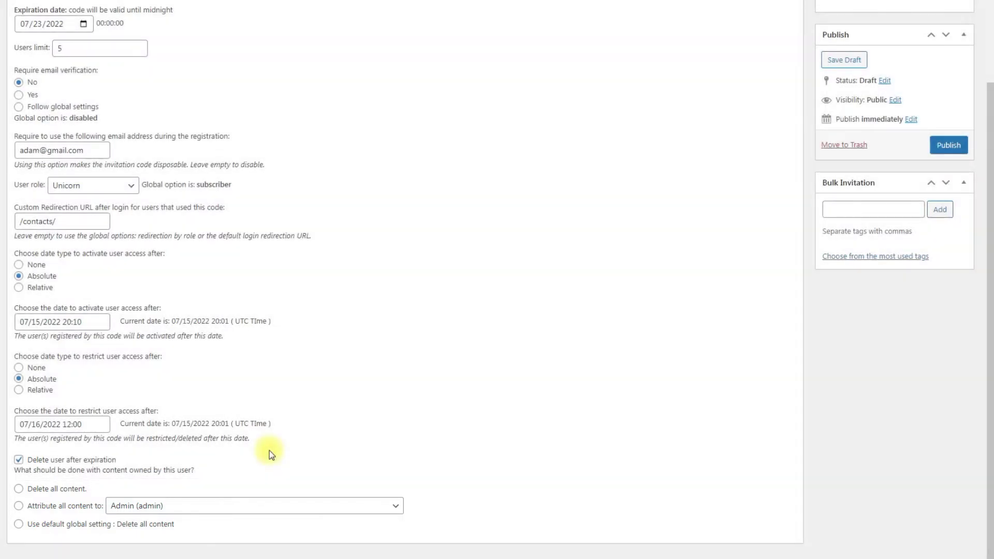
click(273, 506)
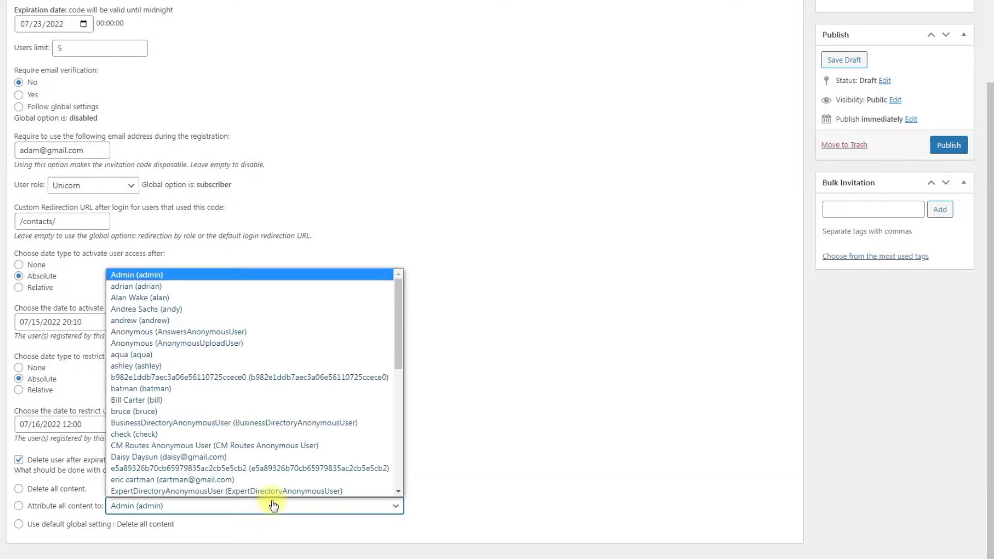
click(273, 506)
click(270, 475)
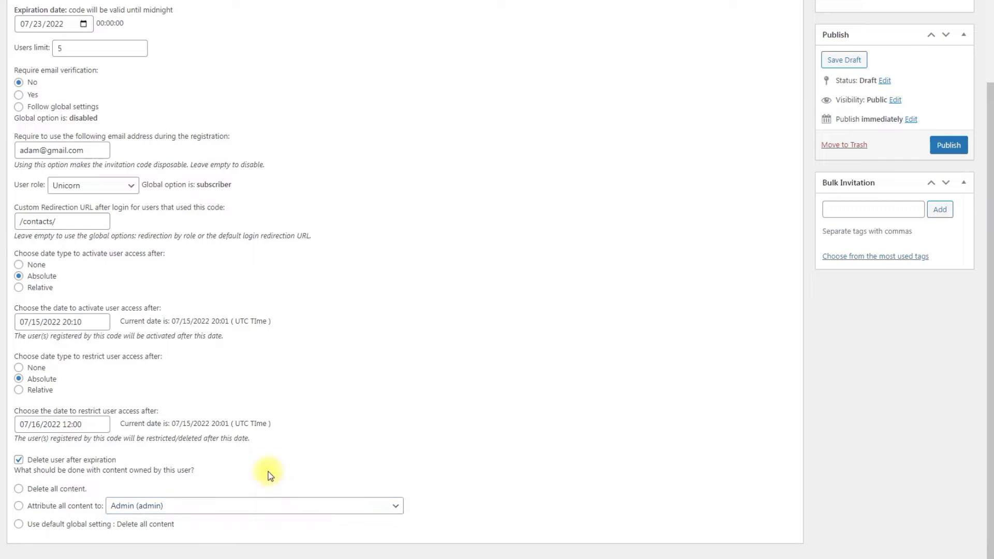
click(18, 460)
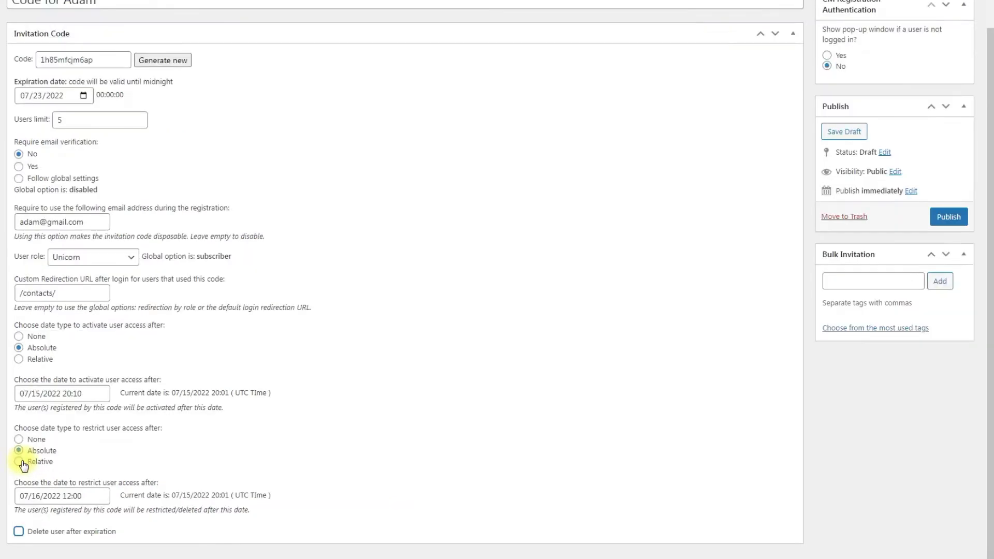
click(949, 216)
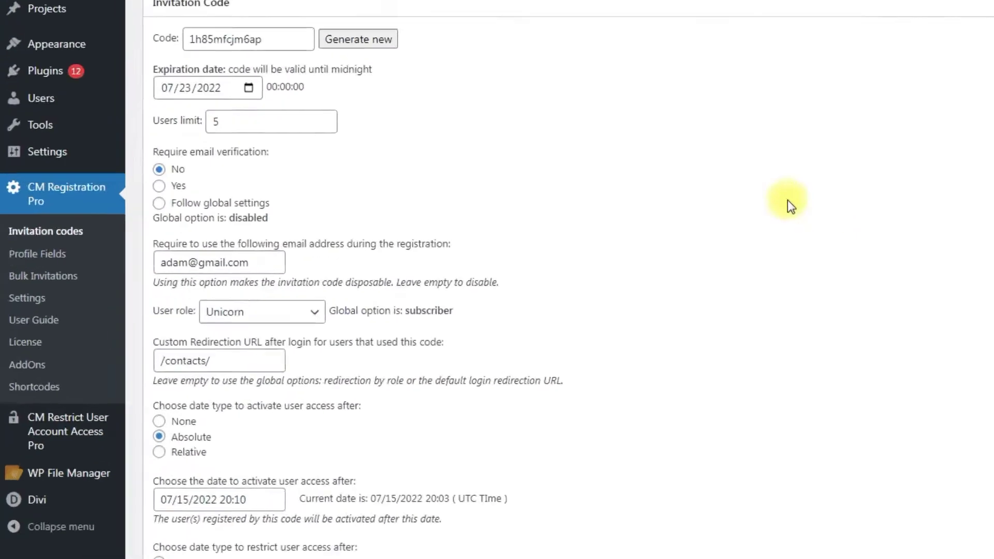
Check that the Registration settings require an invitation code, then bring up the site's login form.
click(32, 317)
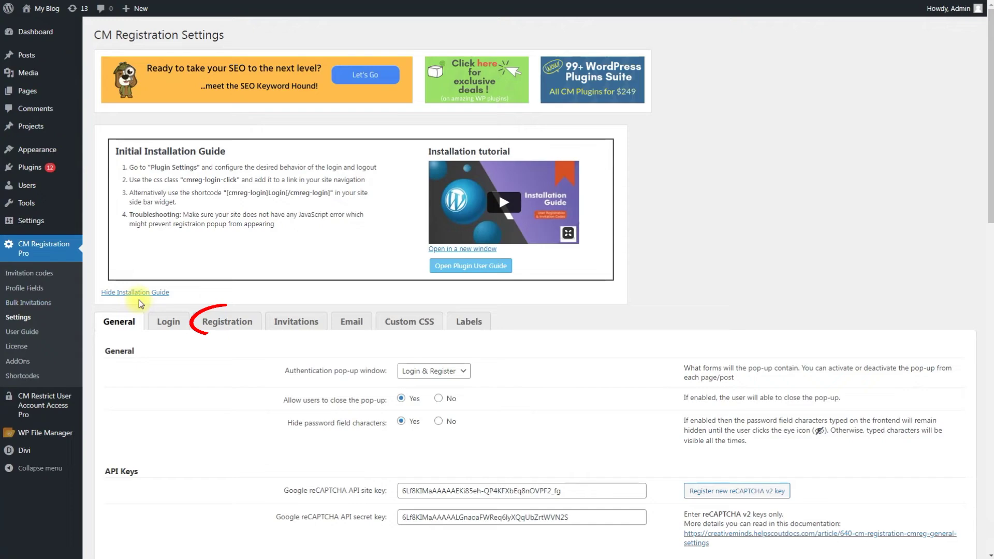
click(225, 322)
scroll(154, 419, down, 5)
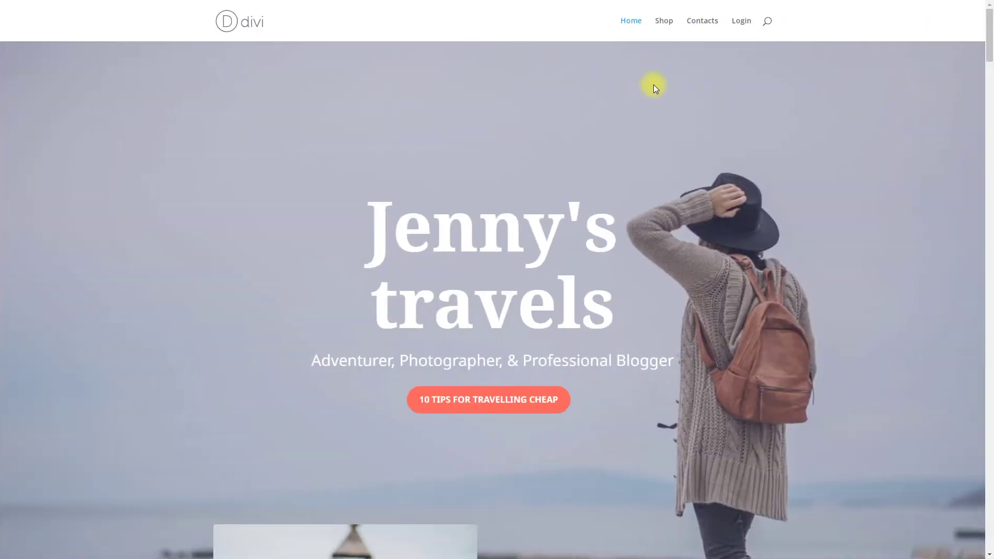
click(733, 22)
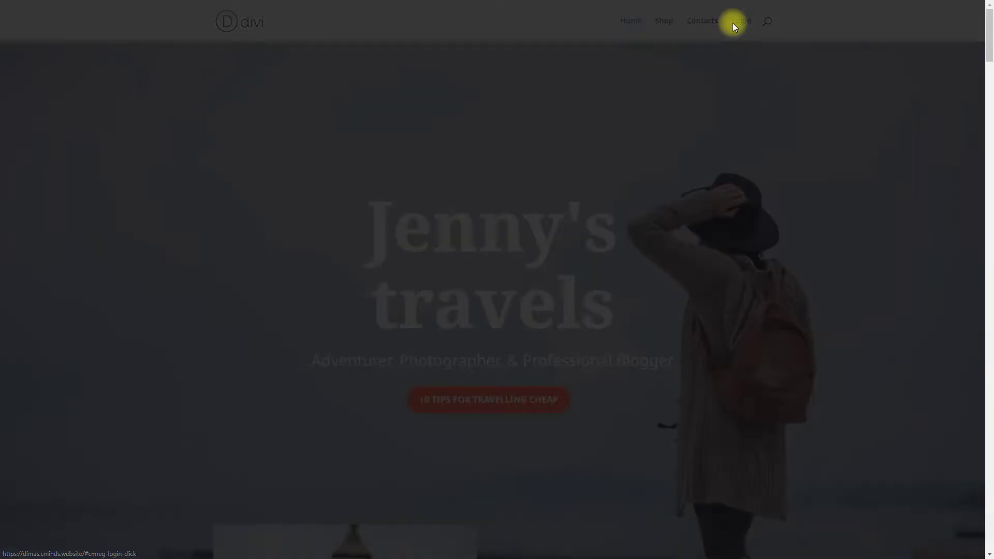
Submit the sign-up with a wrong email, the login name, a password and the pasted invitation code.
click(618, 90)
text(wrong@email.com)
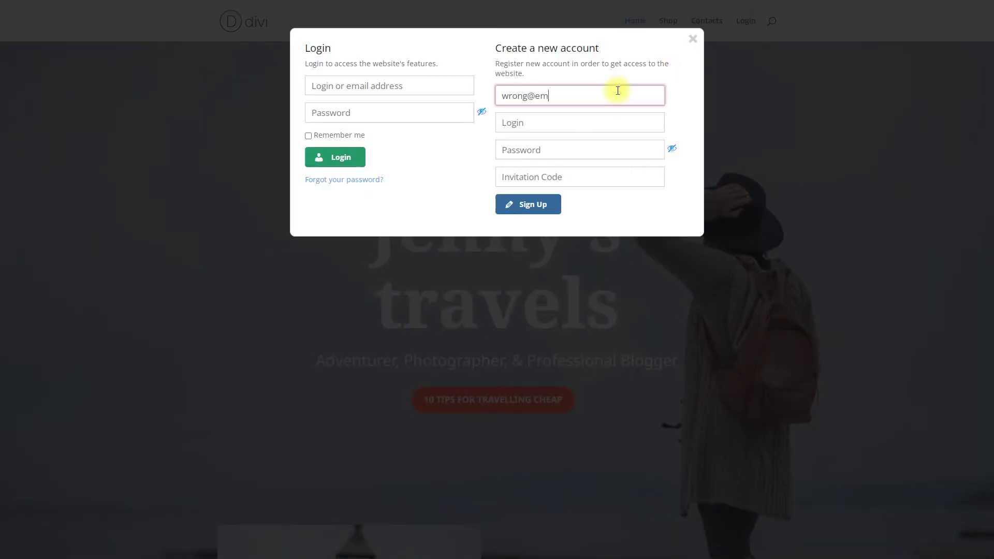
click(600, 123)
text(adam)
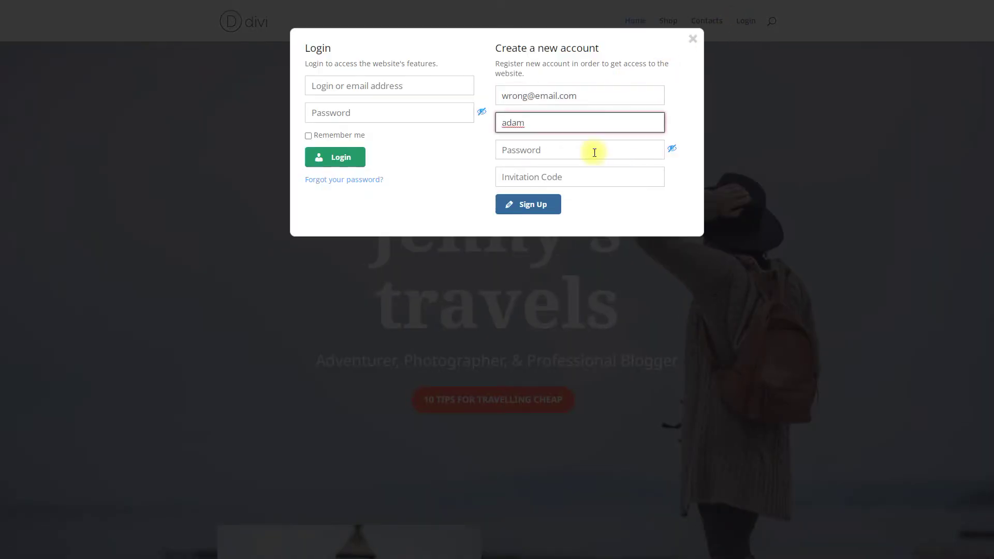
click(595, 150)
right_click(593, 177)
click(621, 241)
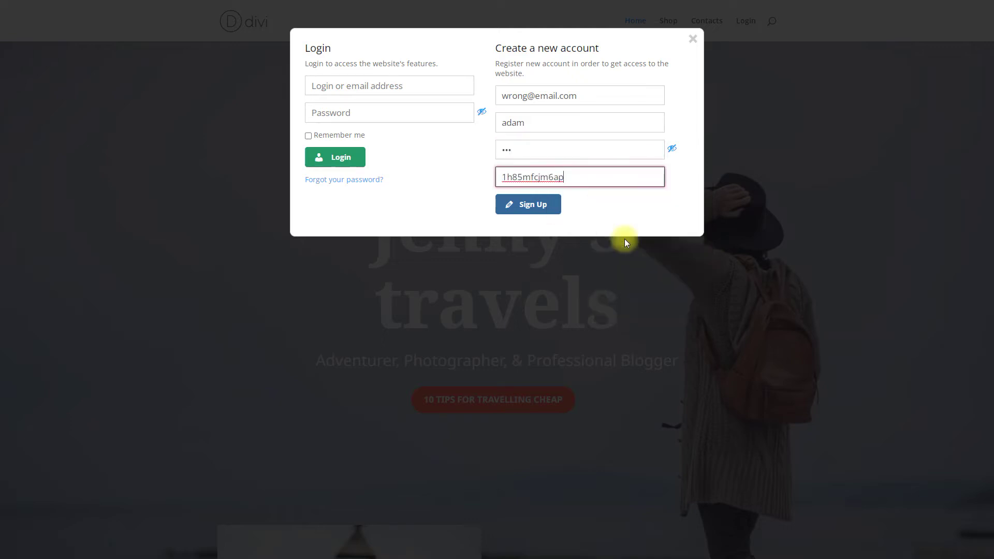
click(537, 208)
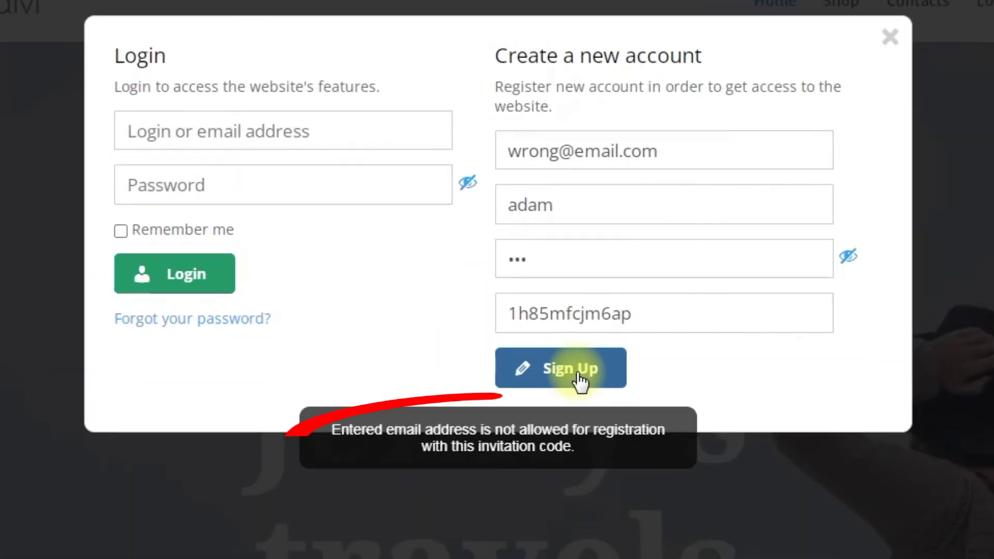
Correct the email to the permitted address and sign up again.
triple_click(677, 150)
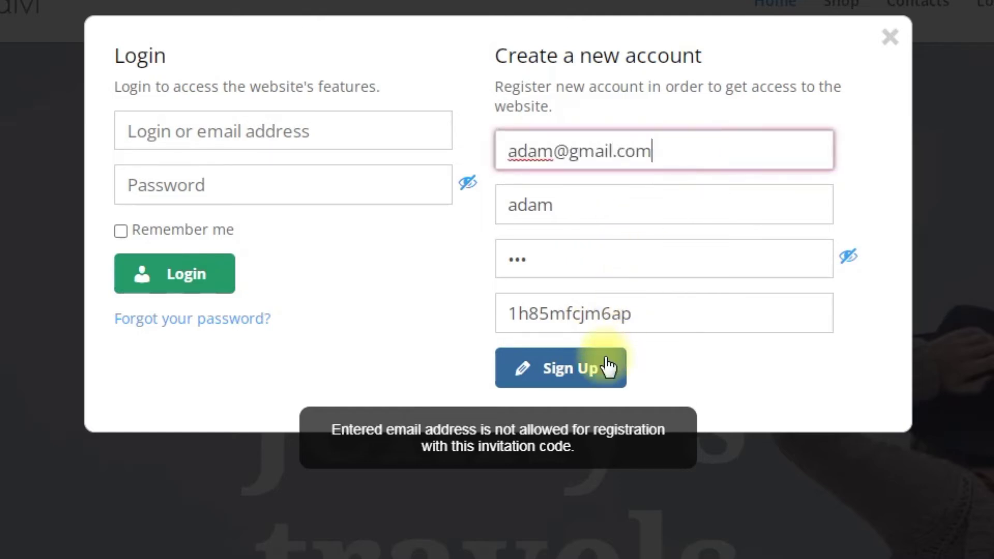
click(603, 368)
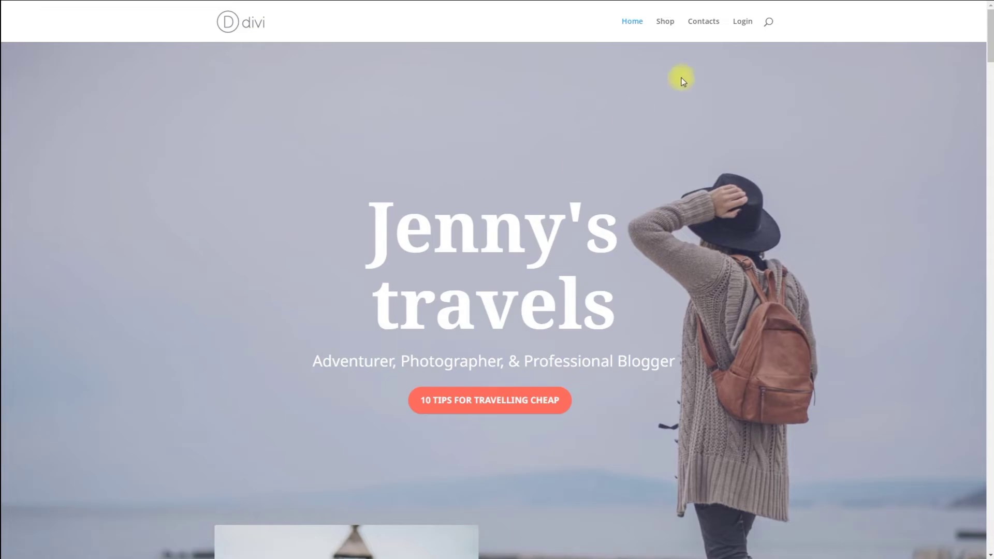
Try logging in with the new user's login name and password.
click(973, 5)
click(382, 97)
text(adam)
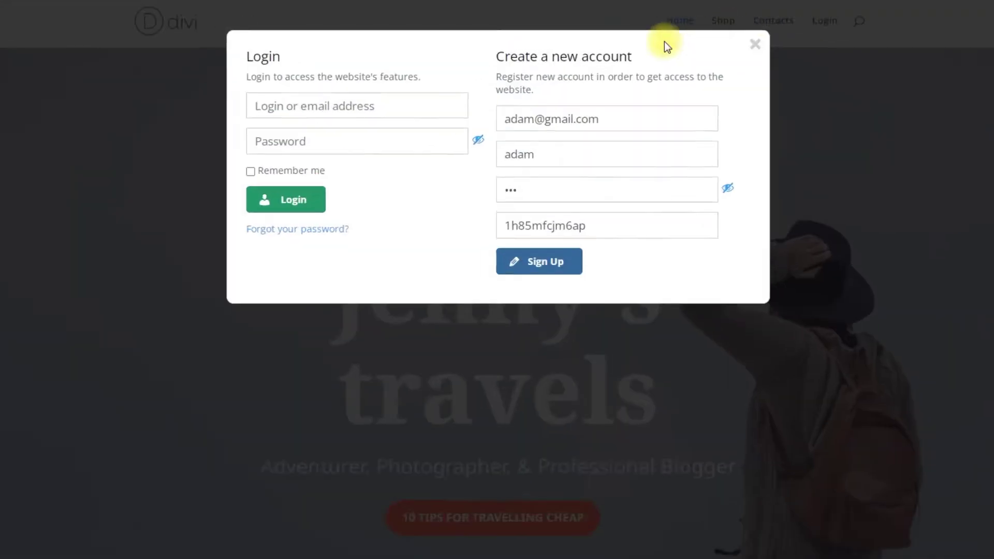
click(317, 202)
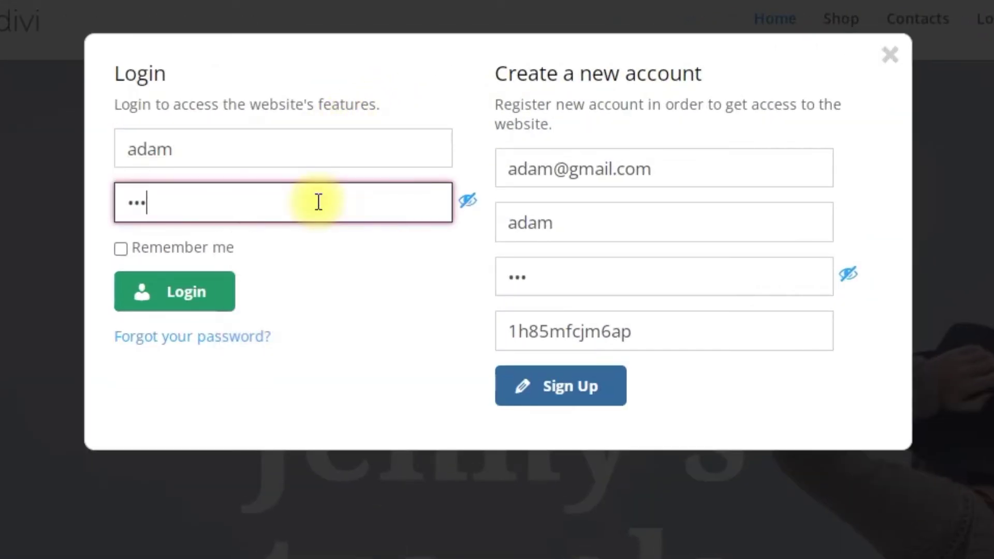
click(206, 301)
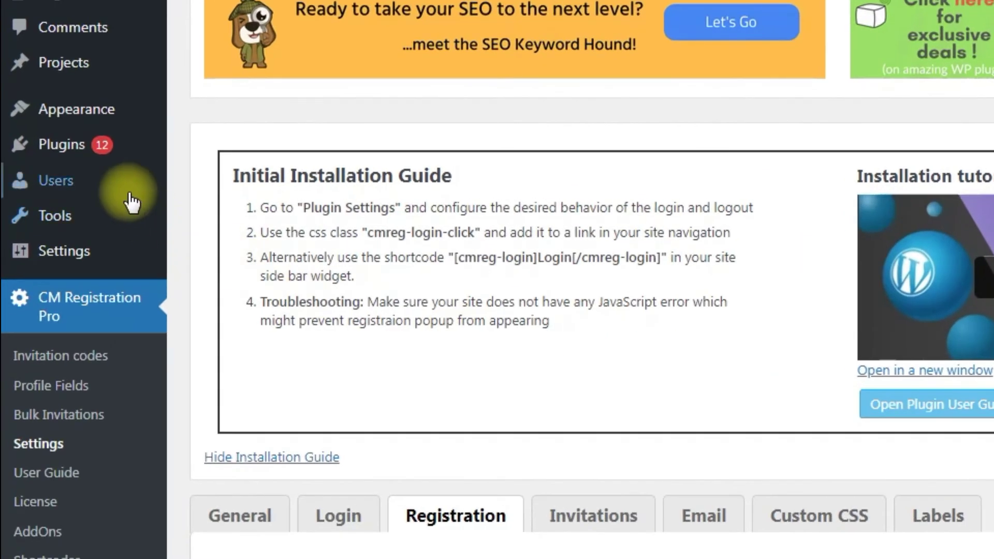
Open the new user's profile from All Users and scroll to its access restriction dates.
mouse_move(95, 192)
click(238, 184)
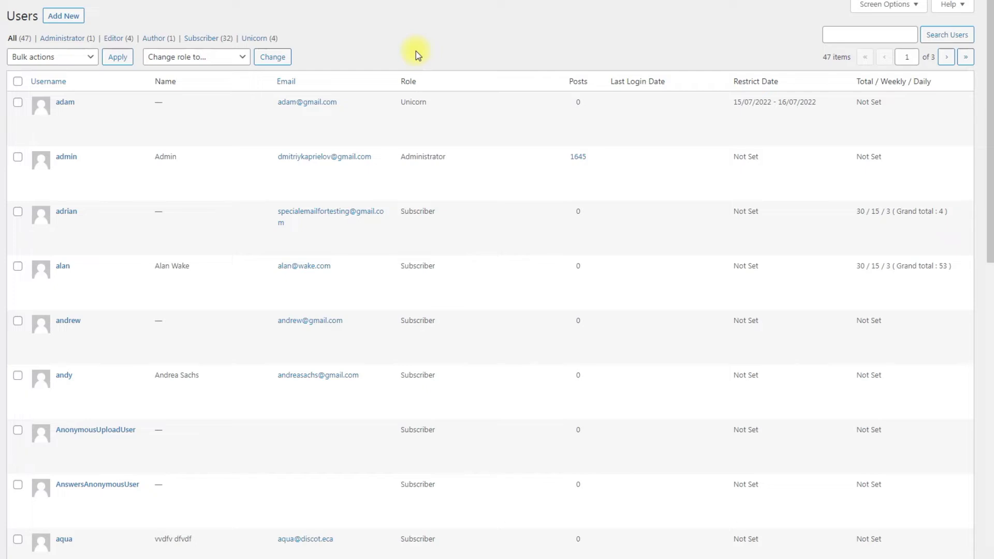
mouse_move(73, 110)
click(63, 115)
scroll(395, 318, down, 15)
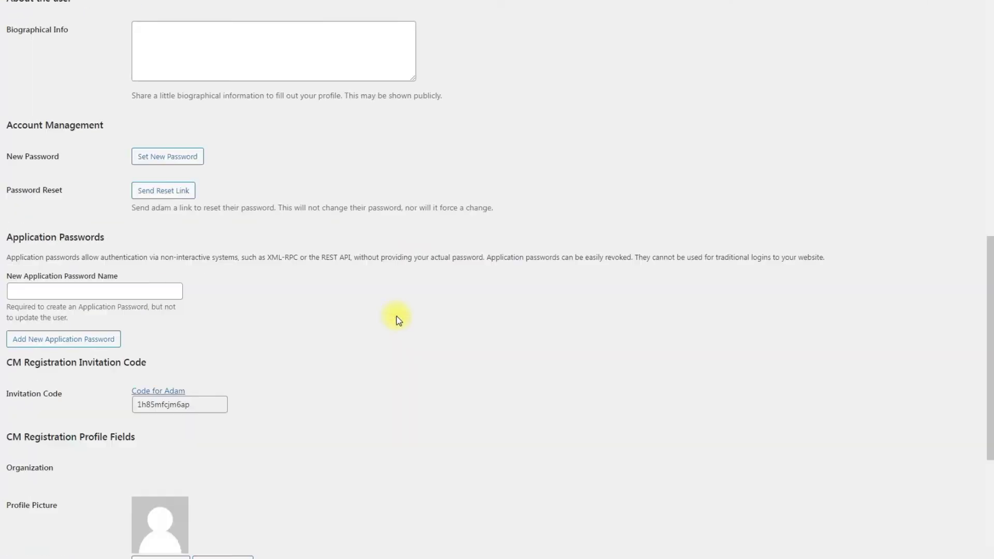
scroll(397, 318, down, 6)
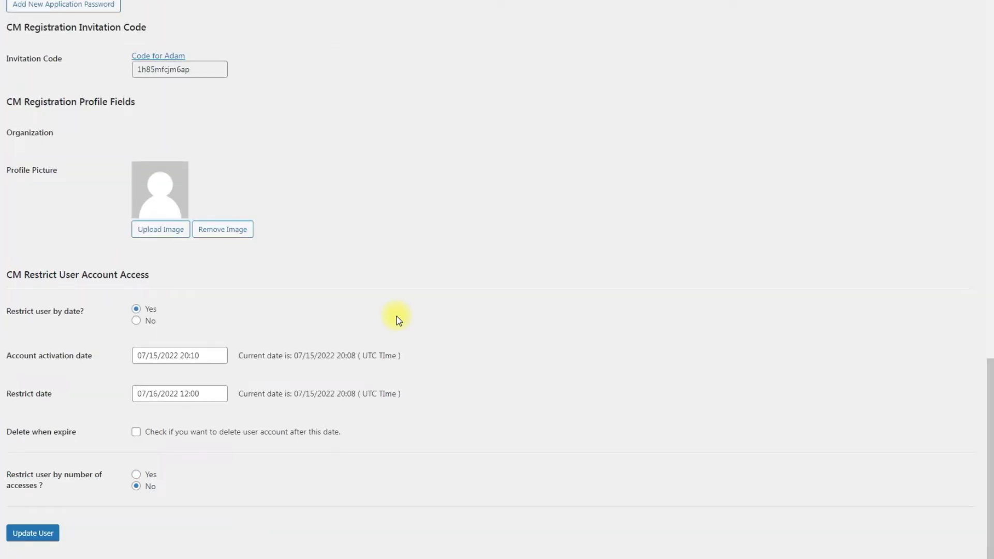
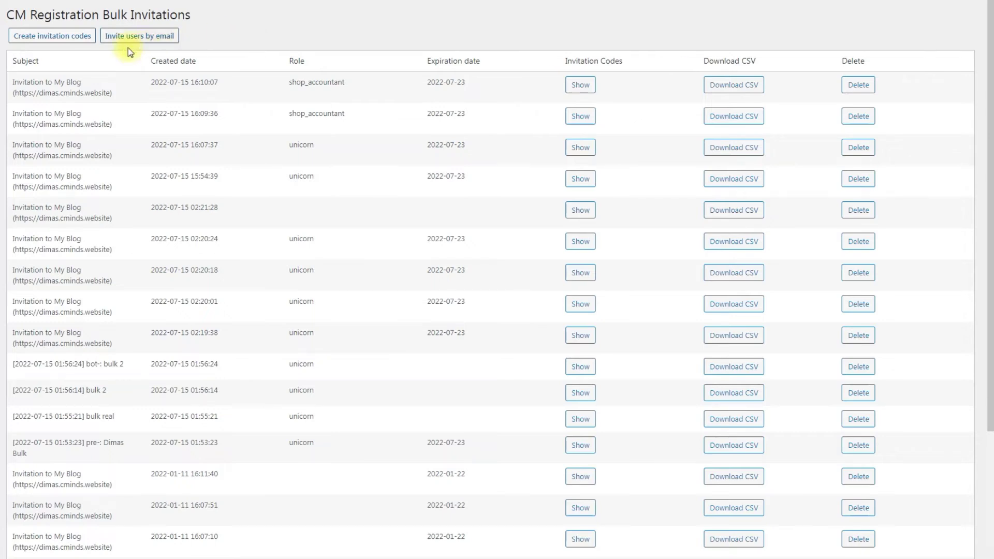
Start a new invitation-code session named 'Bulk Codes' that generates 13 codes.
click(67, 37)
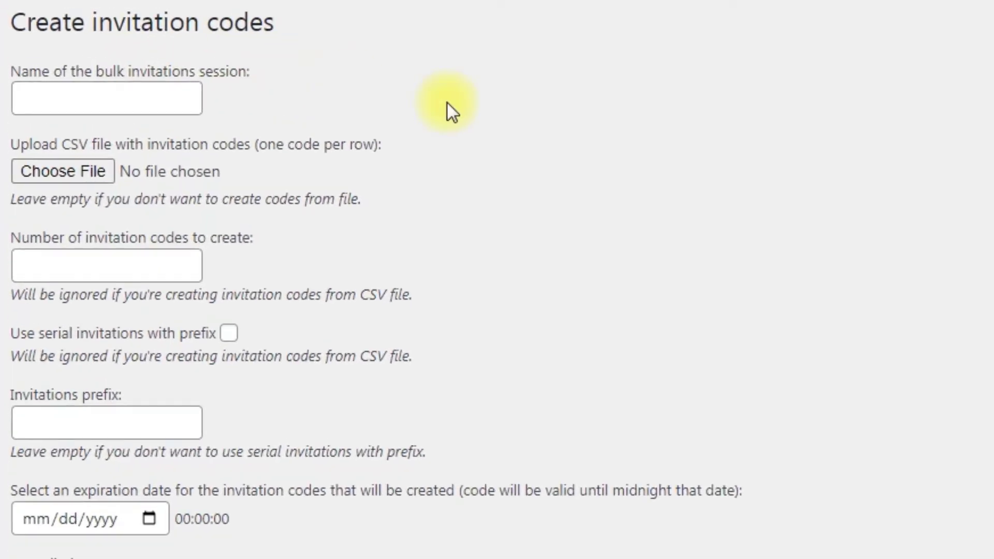
click(140, 109)
text(Bulk Codes)
click(453, 81)
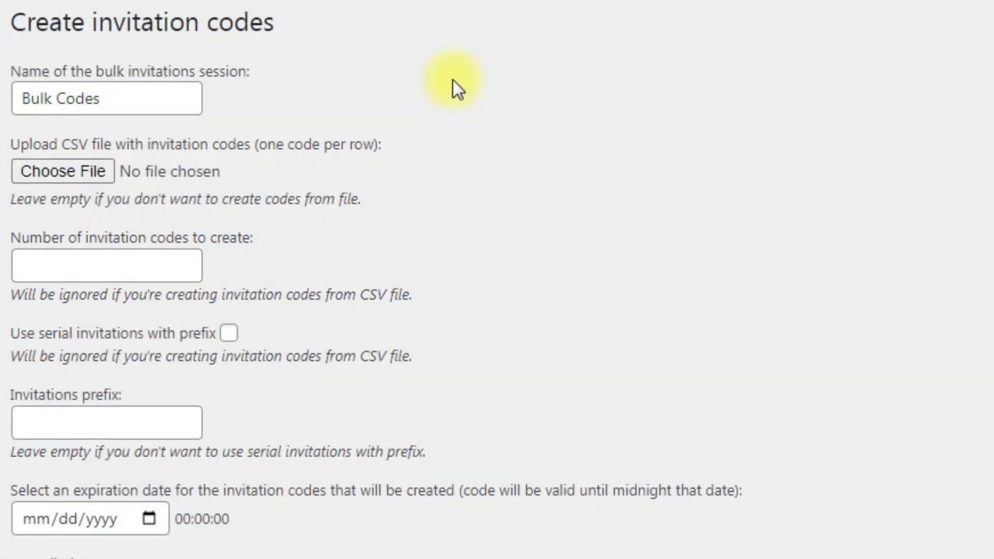
click(222, 255)
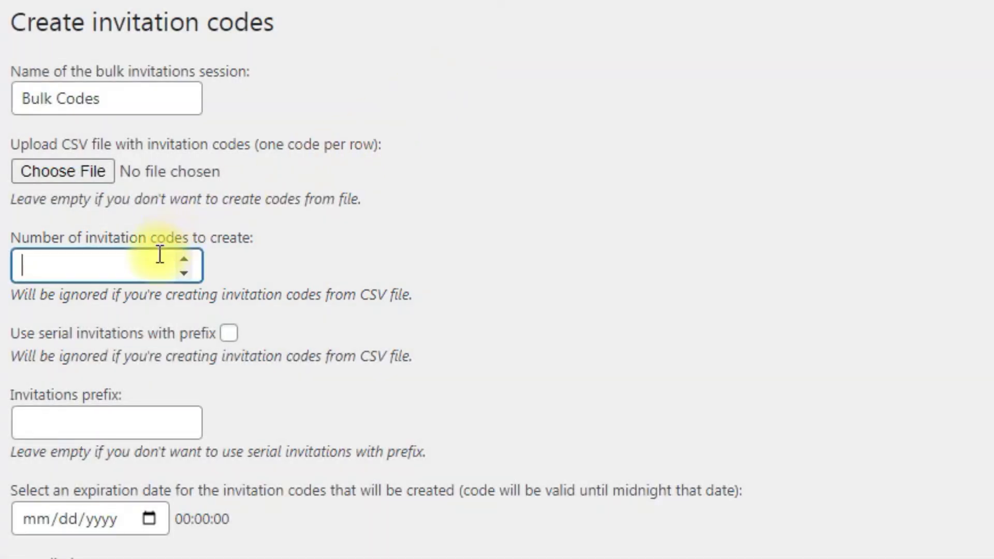
text(13)
click(463, 250)
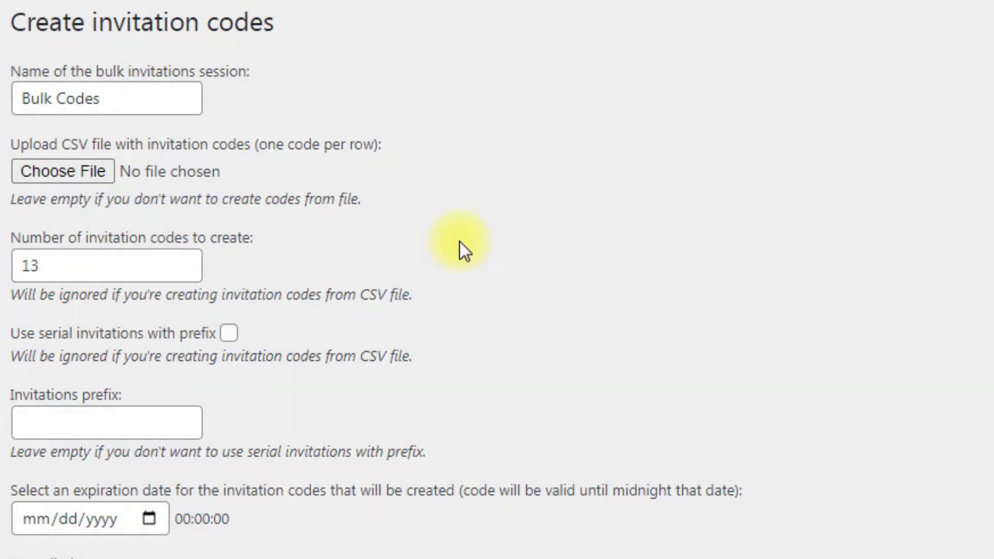
scroll(460, 241, down, 9)
Set the codes to expire 07/29/2022, allow 10 users each, and assign the LP Instructor role.
click(150, 61)
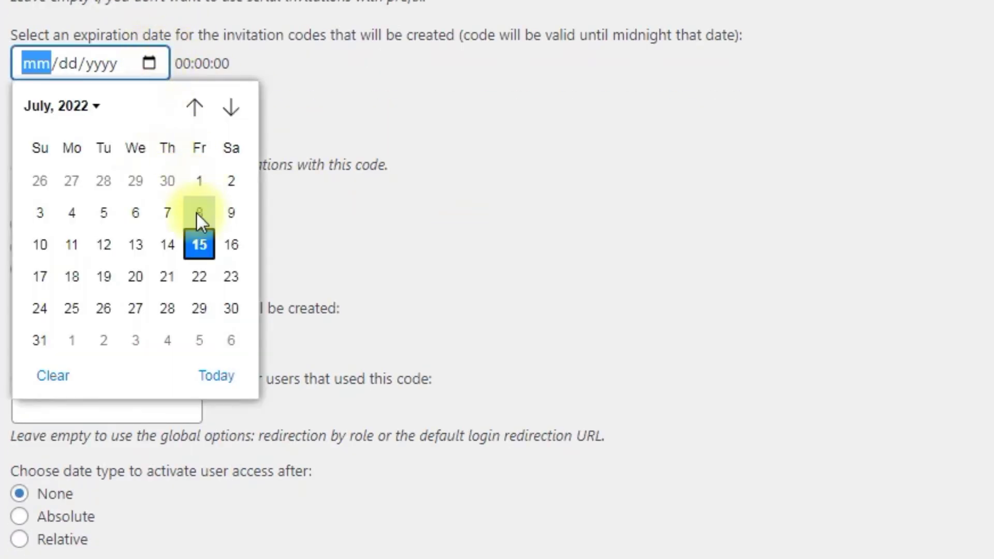
click(199, 309)
click(460, 238)
click(176, 130)
text(10)
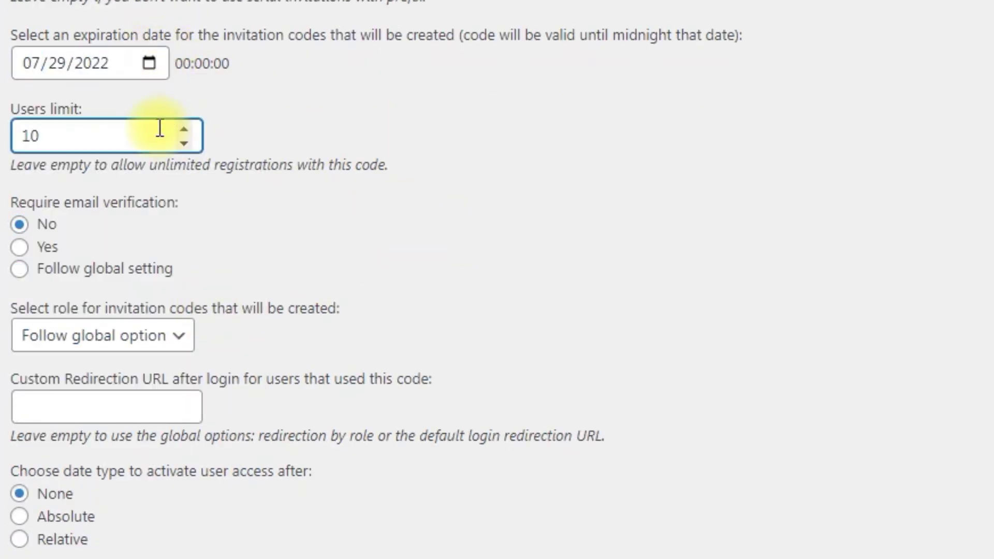
scroll(380, 151, down, 5)
click(166, 55)
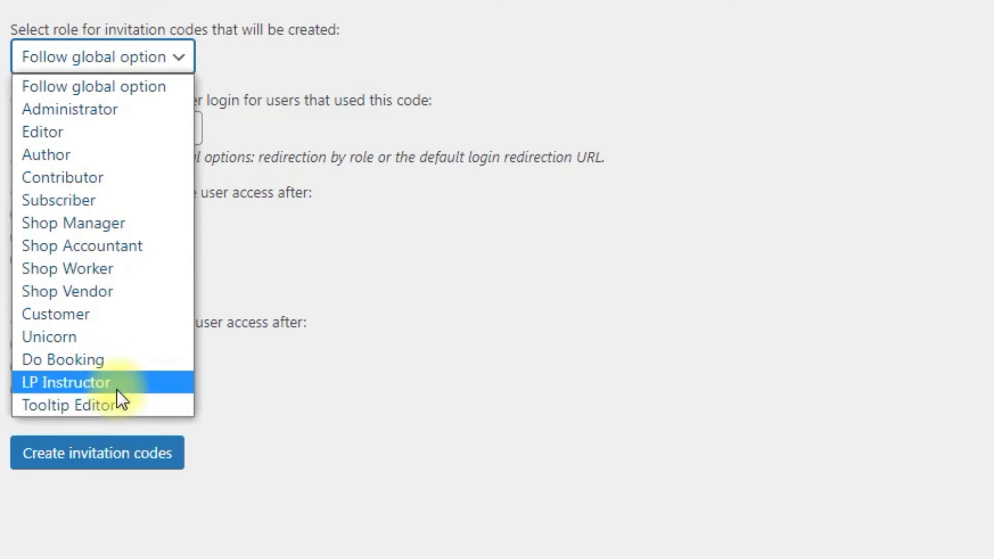
click(117, 390)
Make access start 1 hour after registration and end after 7 days, then create the codes.
click(72, 263)
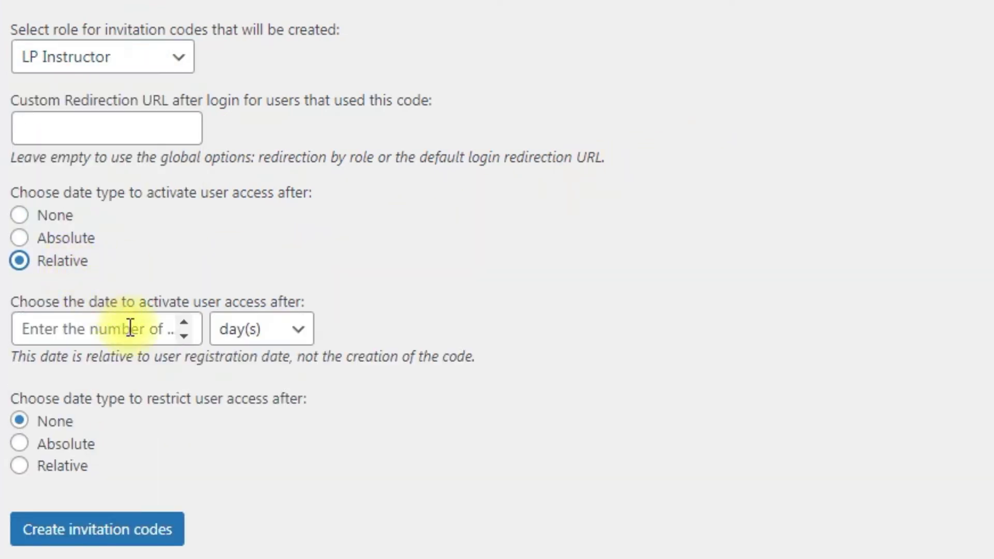
click(131, 329)
text(1)
click(255, 331)
click(244, 382)
scroll(55, 351, down, 2)
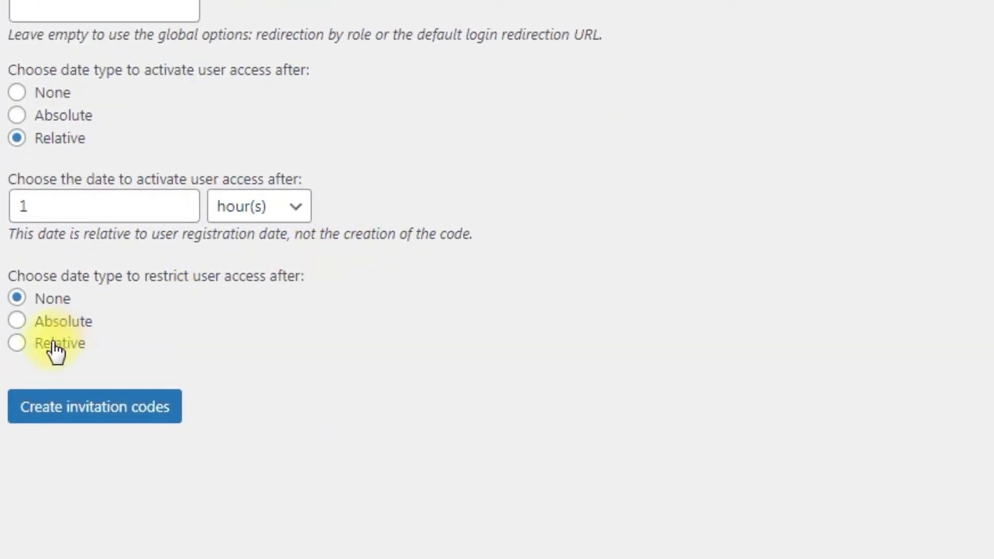
click(55, 352)
click(155, 411)
text(7)
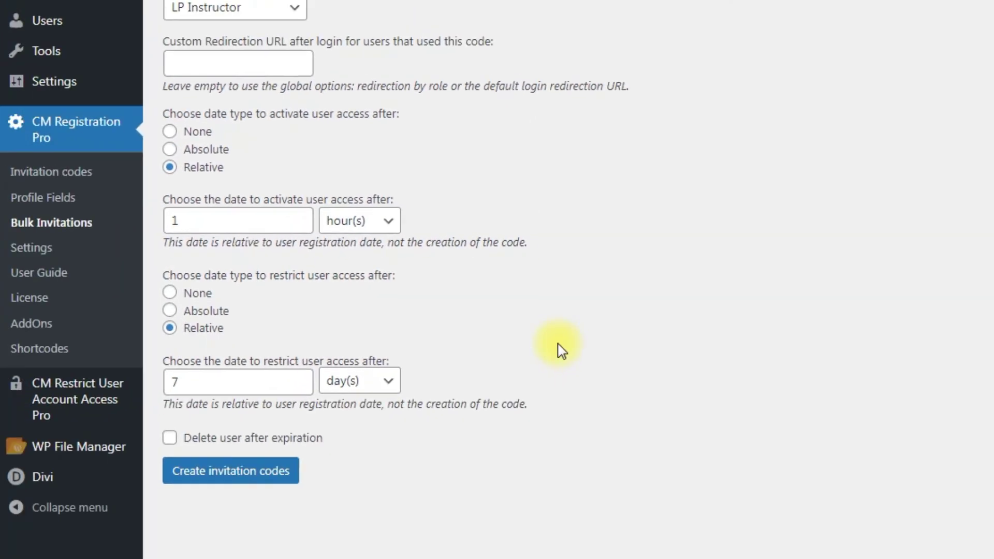
click(283, 474)
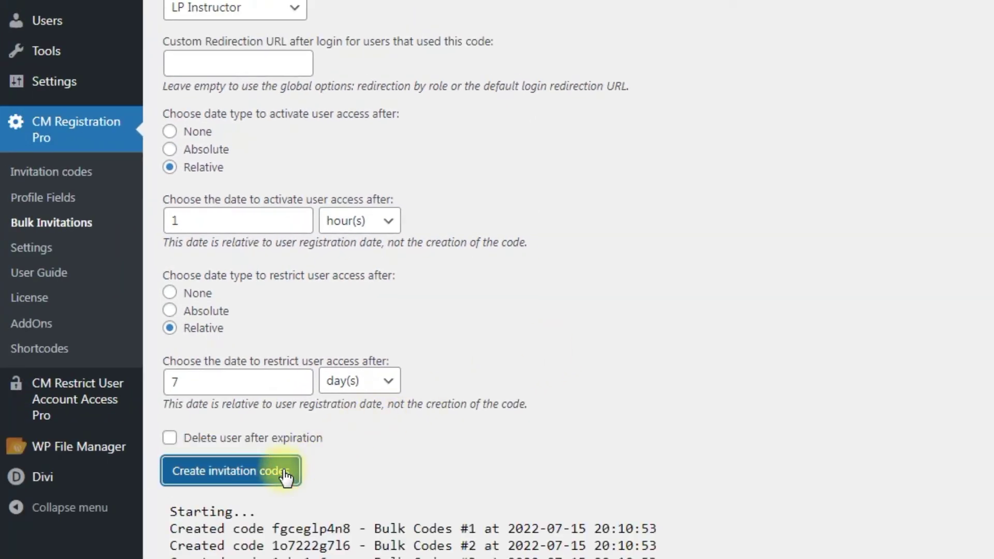
Scroll through the code creation log, then go back to the Bulk Invitations list.
scroll(699, 393, down, 8)
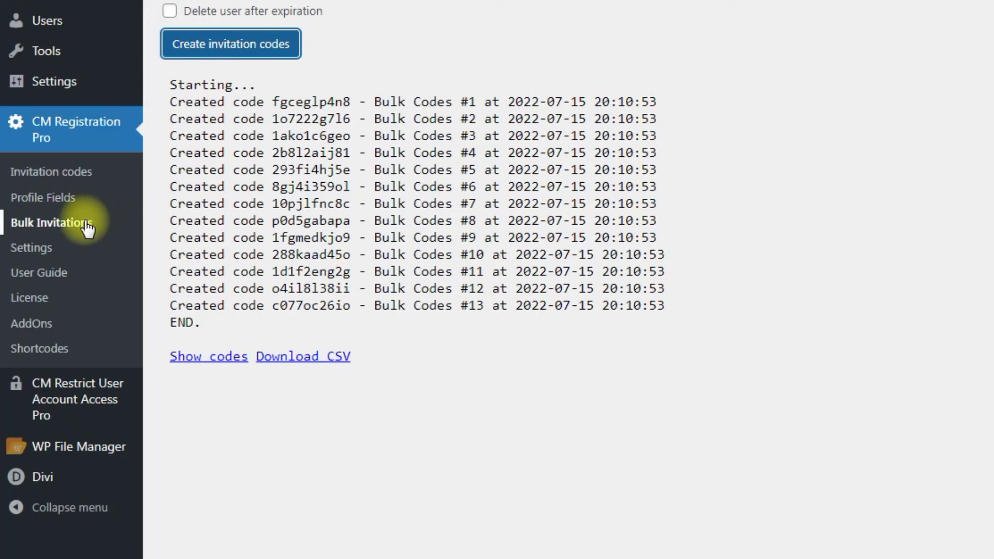
click(28, 222)
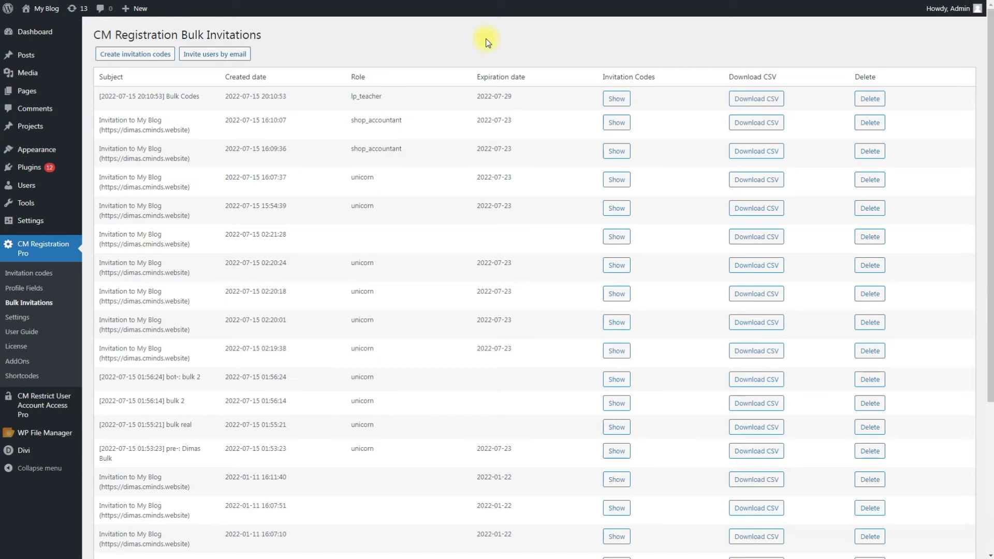
Open the Invite users by email form and attach list_of_emails.csv as the recipient list.
click(241, 55)
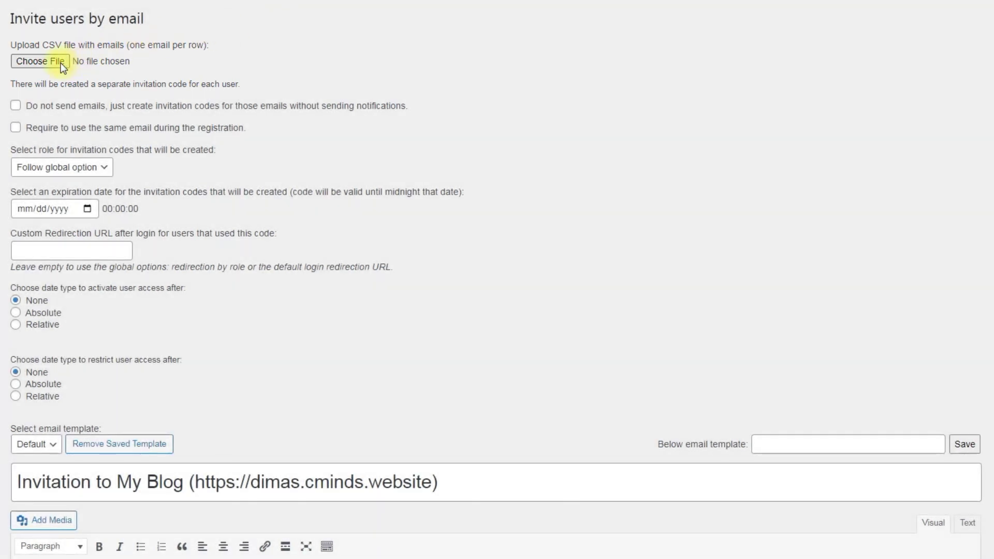
click(61, 63)
double_click(66, 89)
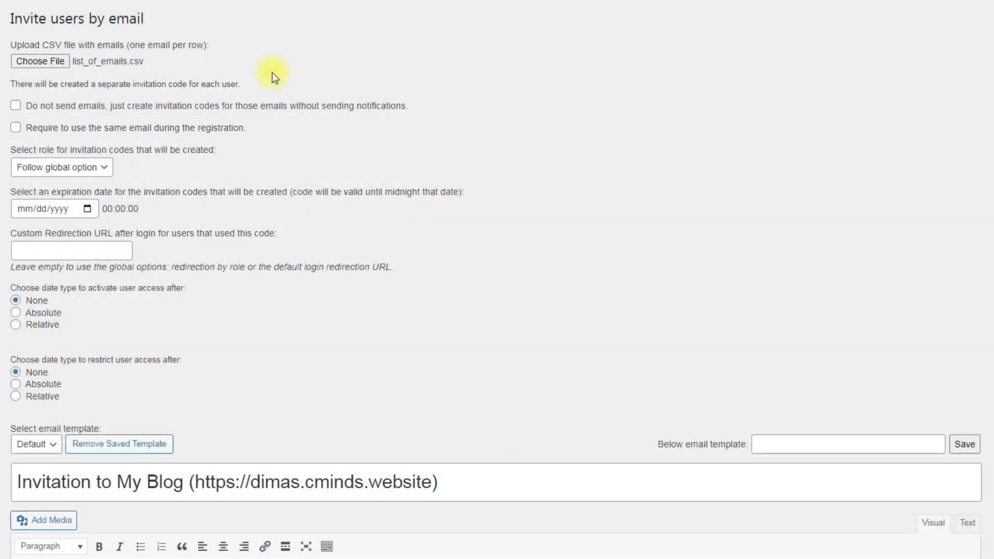
Require the invited email, assign the Unicorn role, and set expiration to 07/28/2022.
click(198, 129)
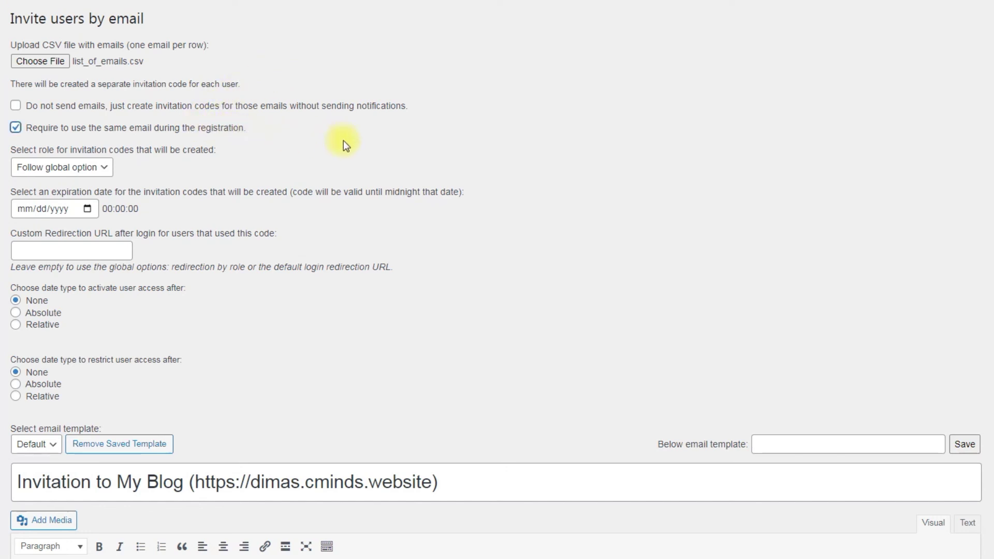
click(106, 167)
click(73, 309)
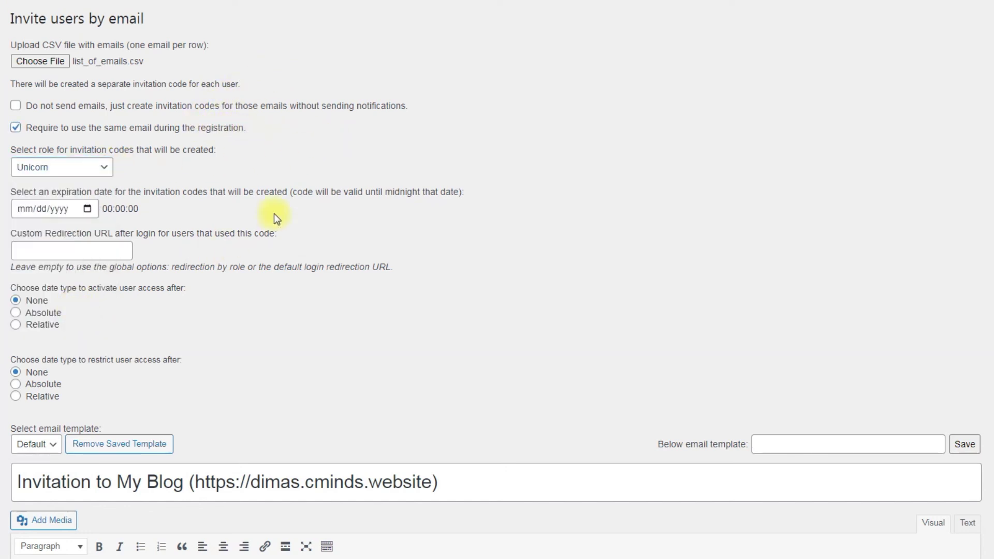
click(87, 208)
click(99, 348)
scroll(248, 280, down, 2)
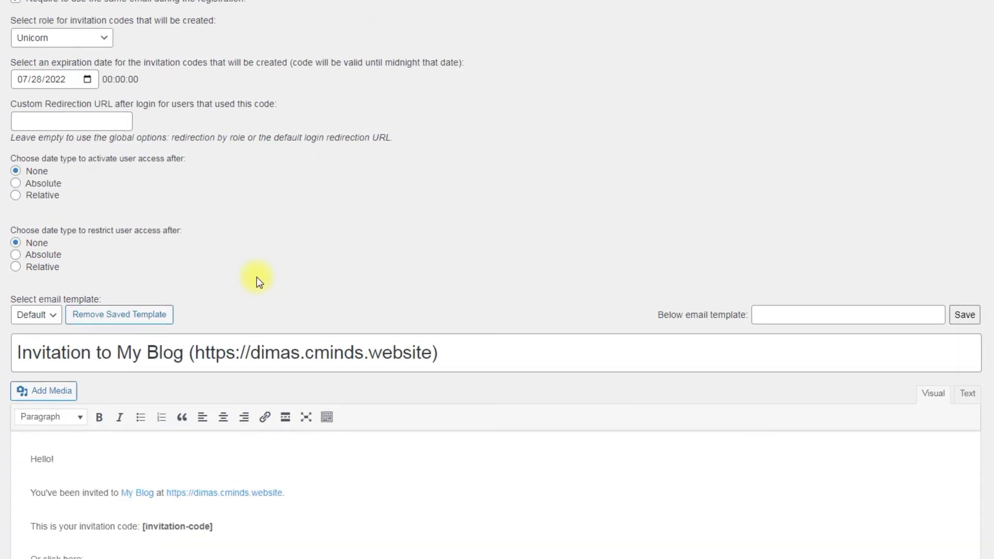
Make access start 2 hours after registration for 30 days, send the invitations, and open the received email.
click(36, 196)
click(77, 236)
text(2)
click(165, 234)
click(166, 265)
click(41, 311)
click(57, 348)
text(30)
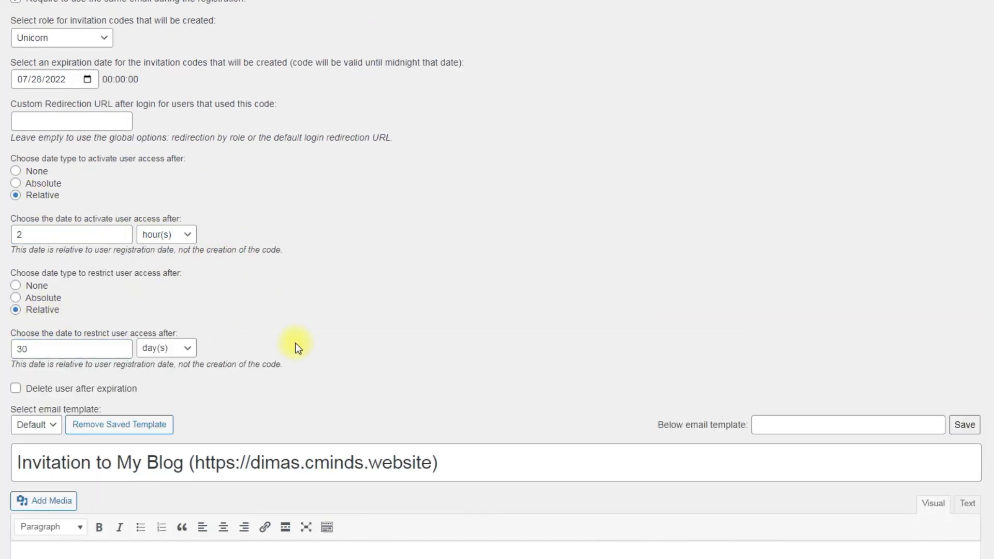
scroll(295, 343, down, 5)
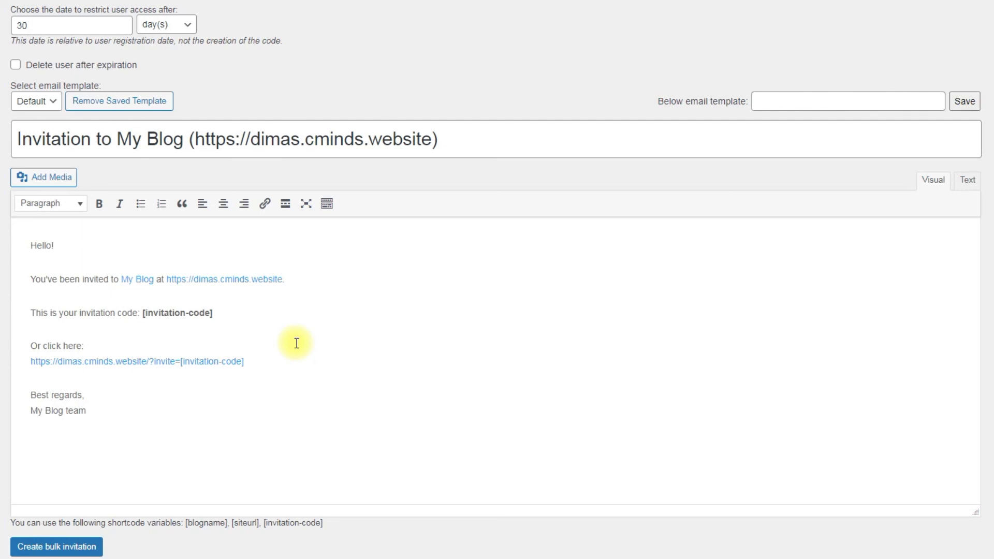
scroll(296, 343, down, 5)
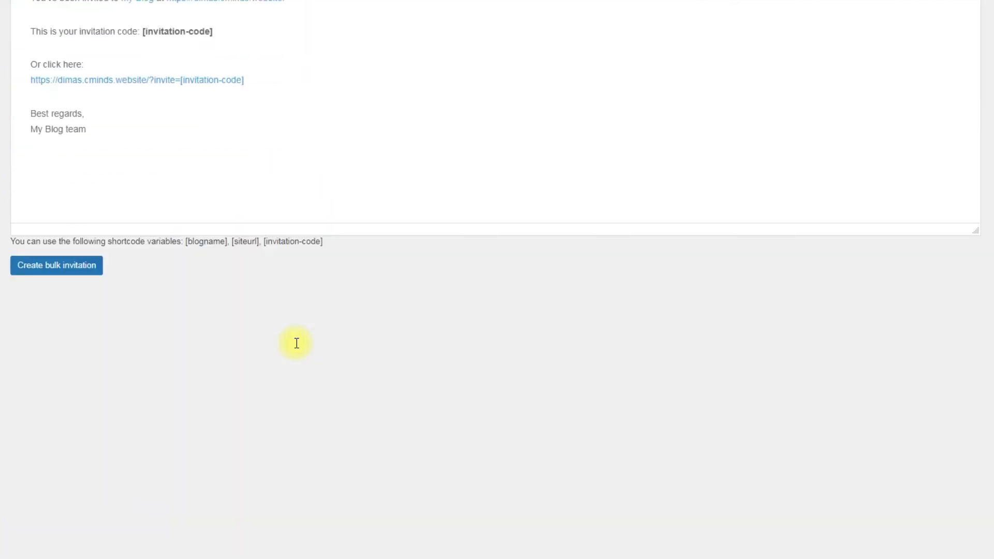
click(82, 230)
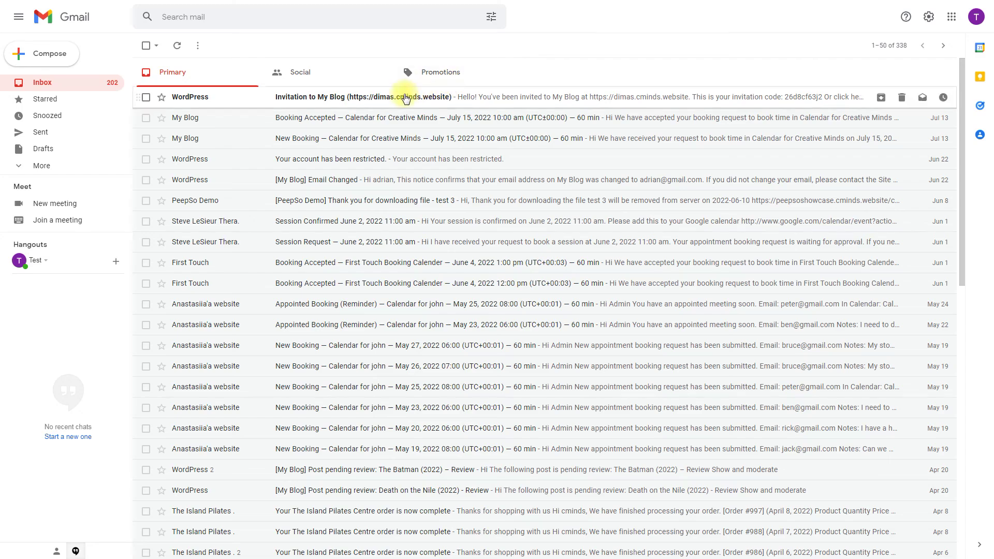
click(406, 96)
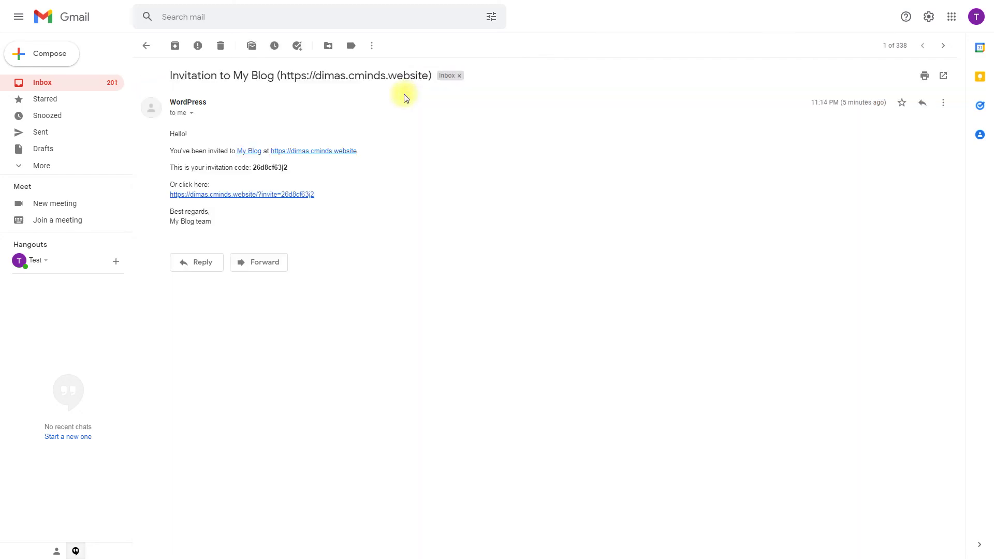
Follow the invitation link and submit the Sign Up form with an uninvited email, a login name and a password.
click(306, 194)
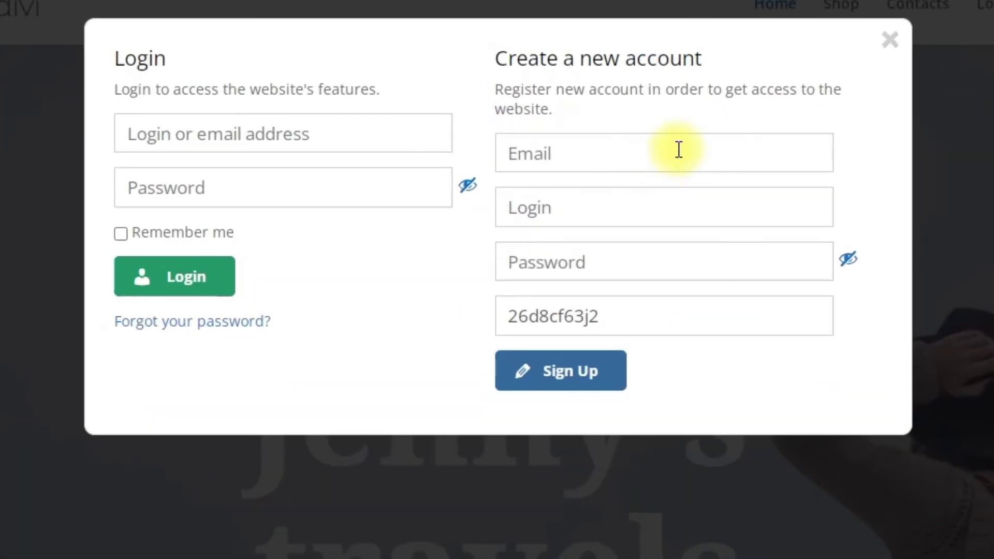
click(599, 91)
text(wrong@)
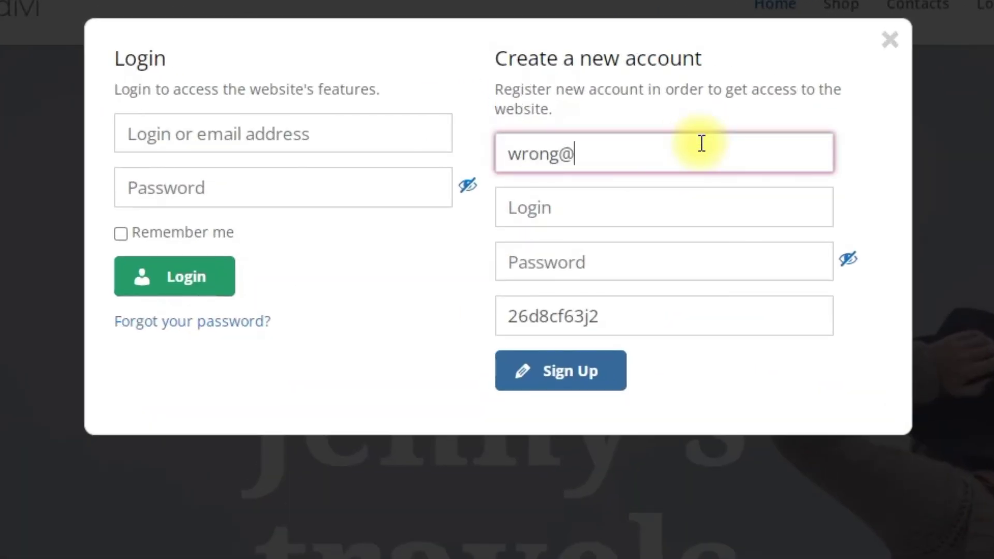
text(email.com)
click(721, 204)
text(timmy)
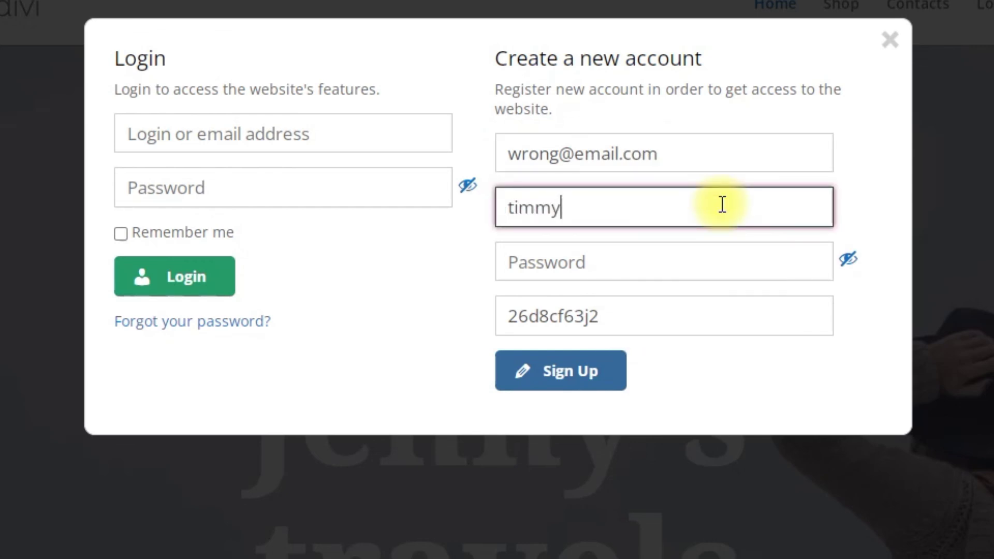
click(723, 267)
click(576, 375)
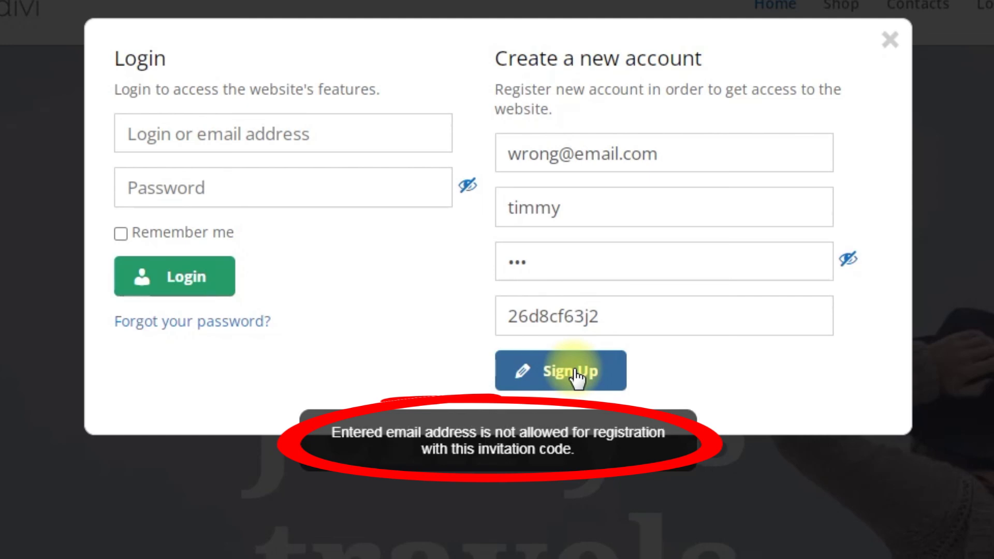
Replace the email with the invited address and submit the sign-up again.
triple_click(730, 155)
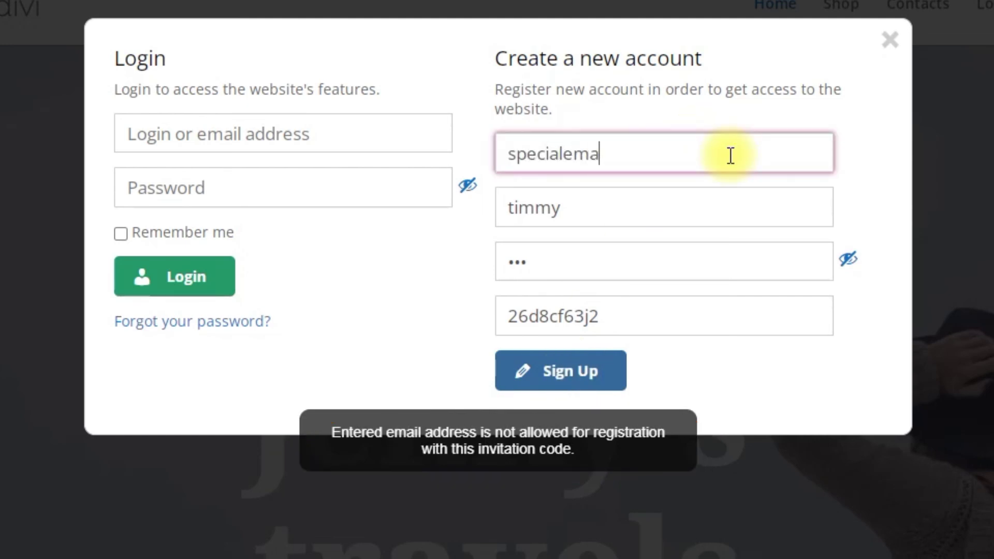
click(588, 381)
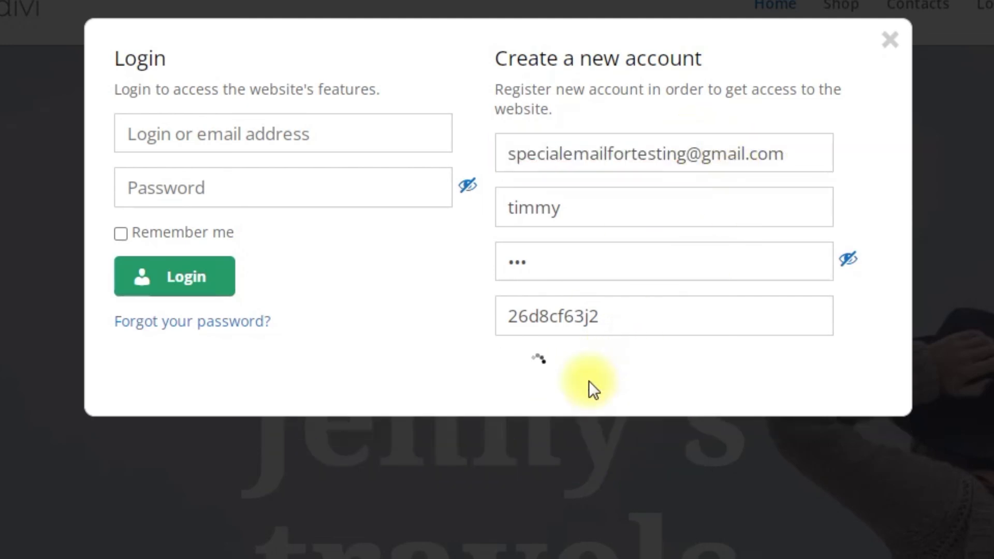